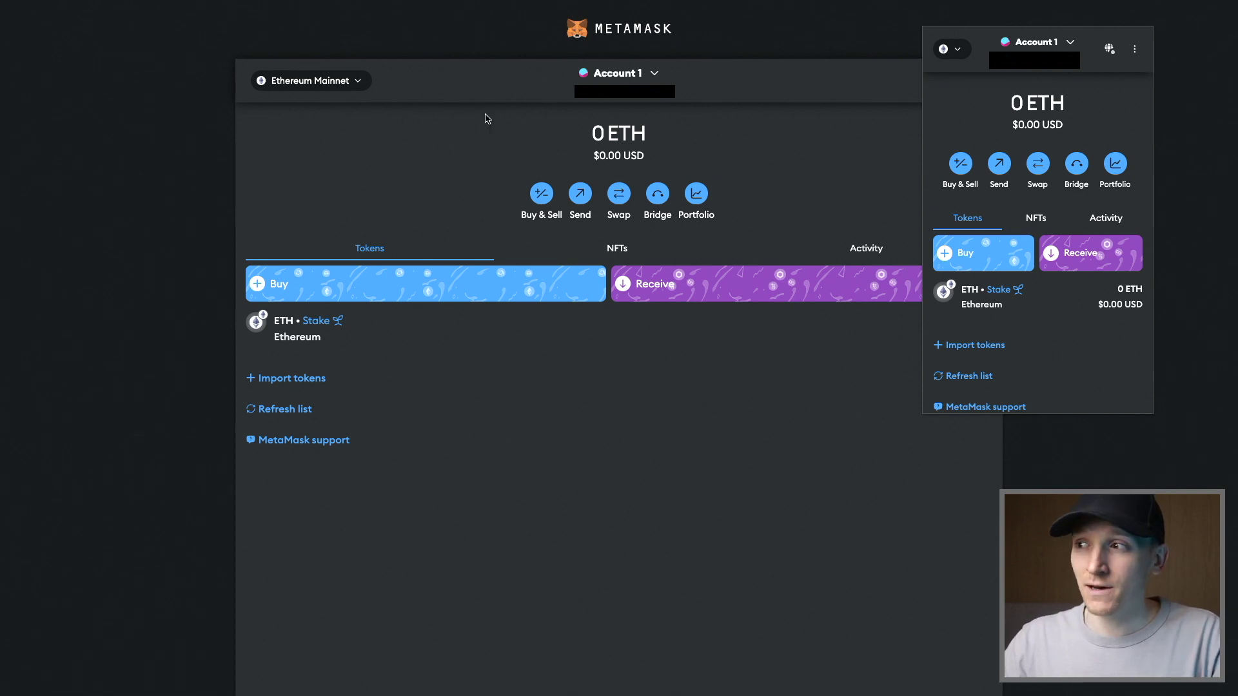
Step: From the extension's options menu, expand the MetaMask wallet into its full-page view
click(1135, 50)
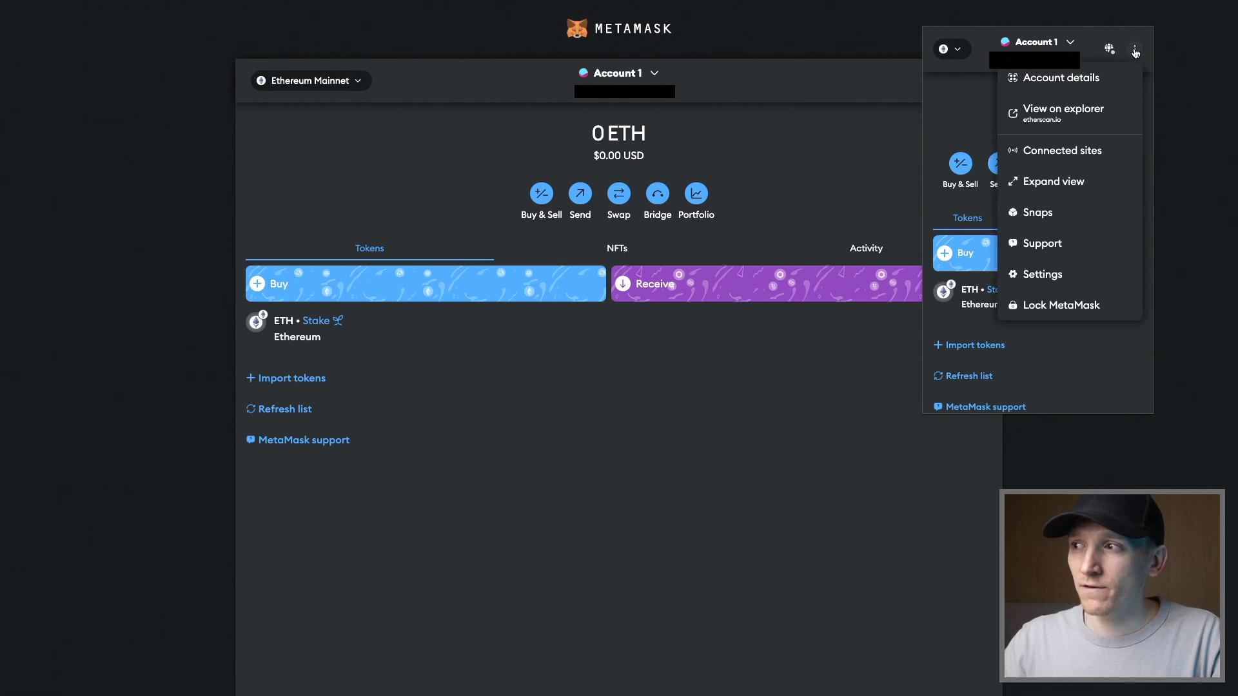
click(397, 180)
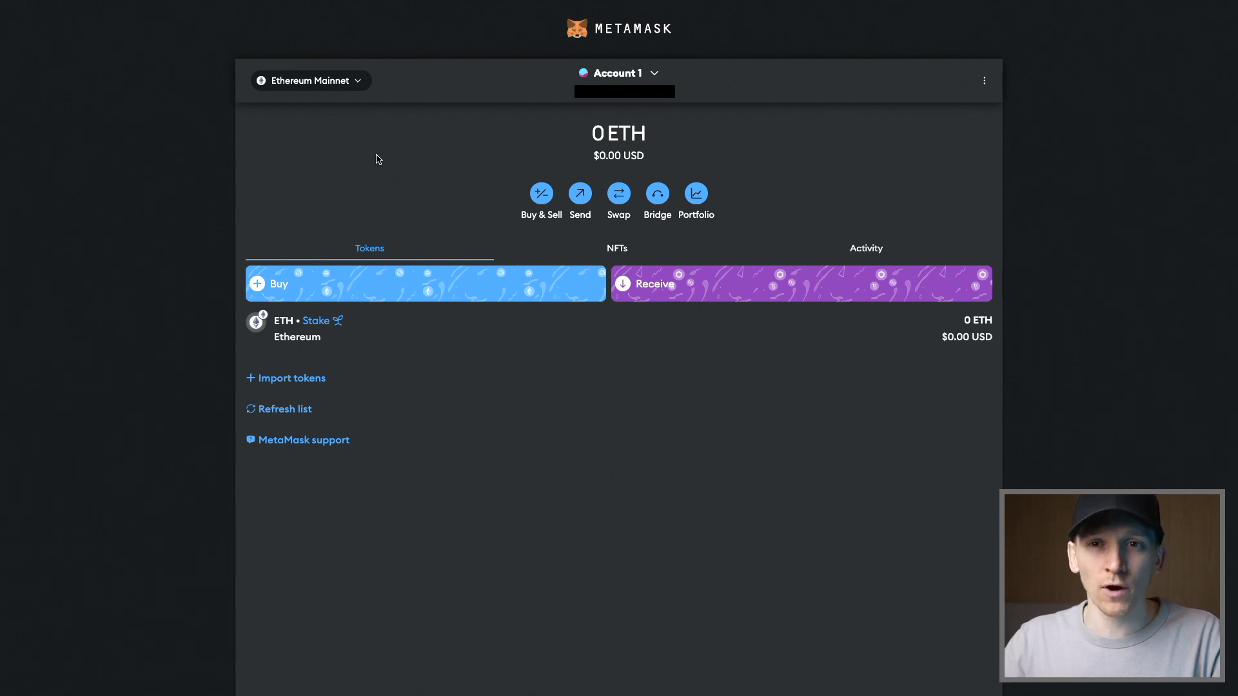
Step: Review the network list and the Add network settings, then close Settings to return to the wallet
click(332, 82)
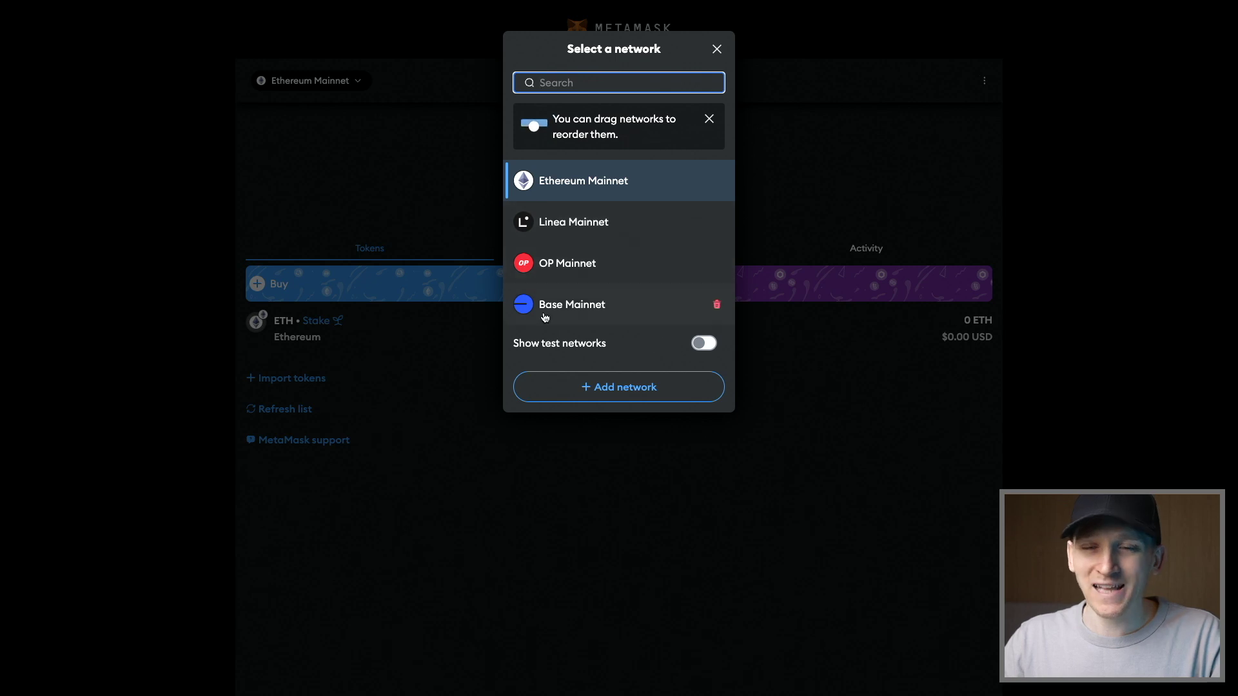
click(620, 391)
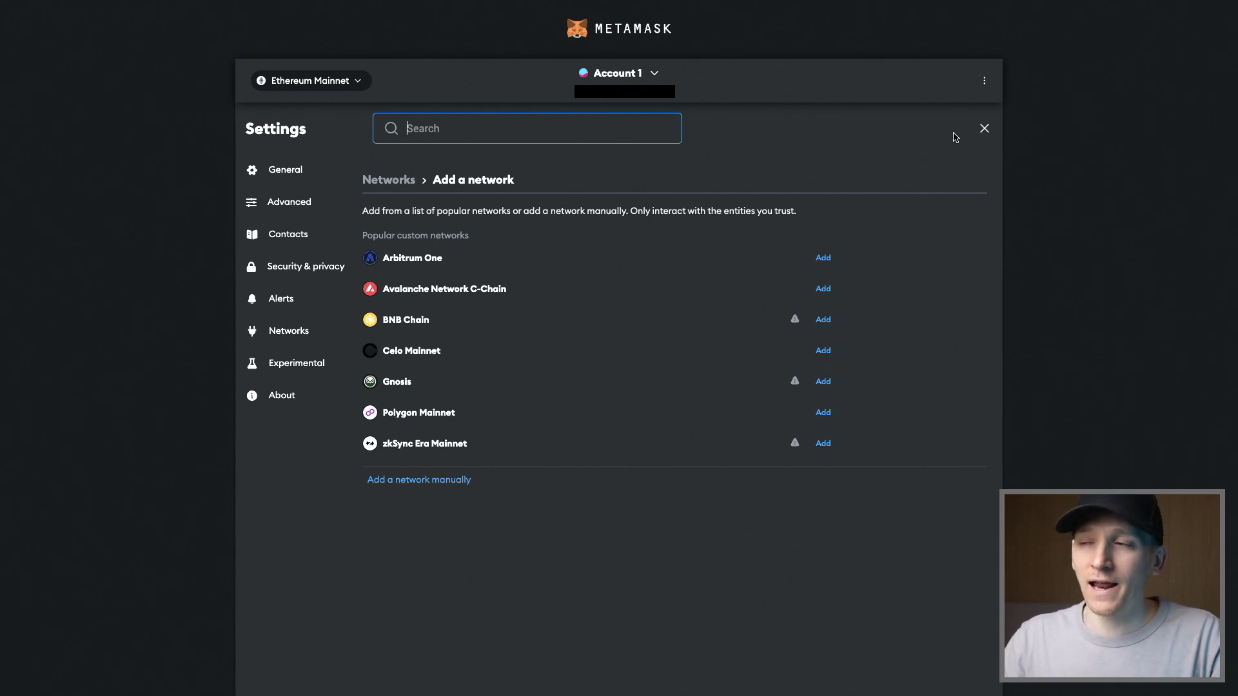
click(986, 129)
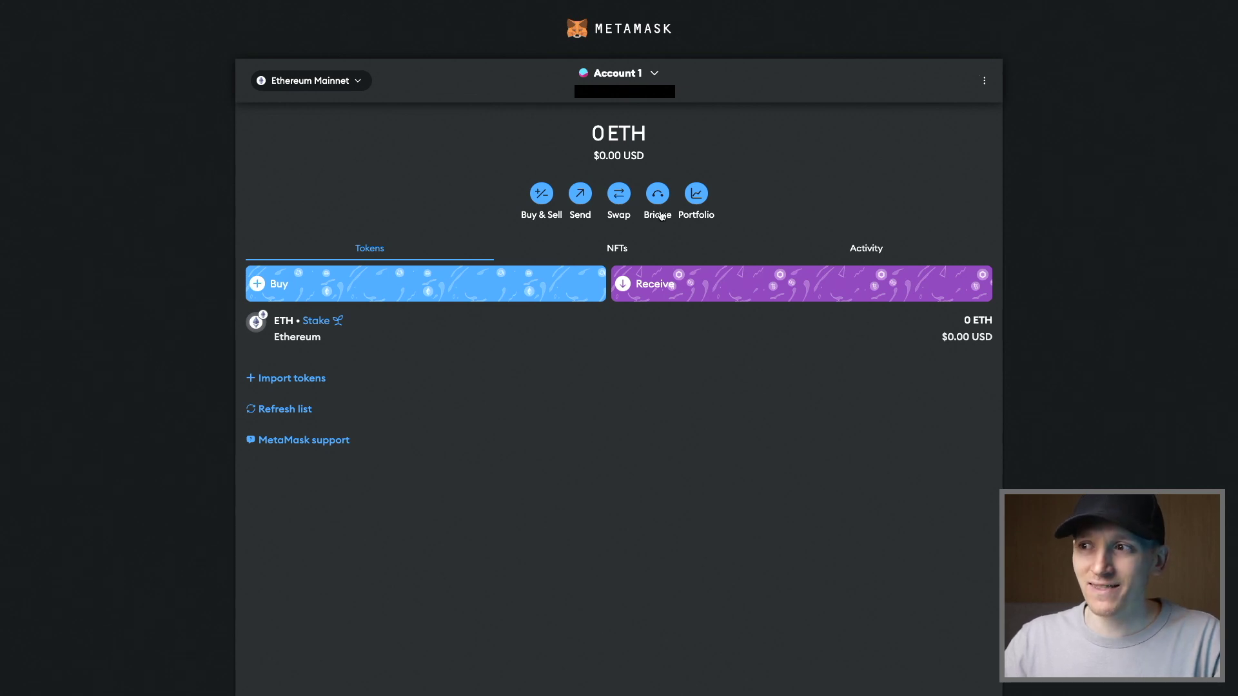
Step: Open MetaMask Portfolio's Bridge page from the wallet and begin connecting the wallet
click(662, 192)
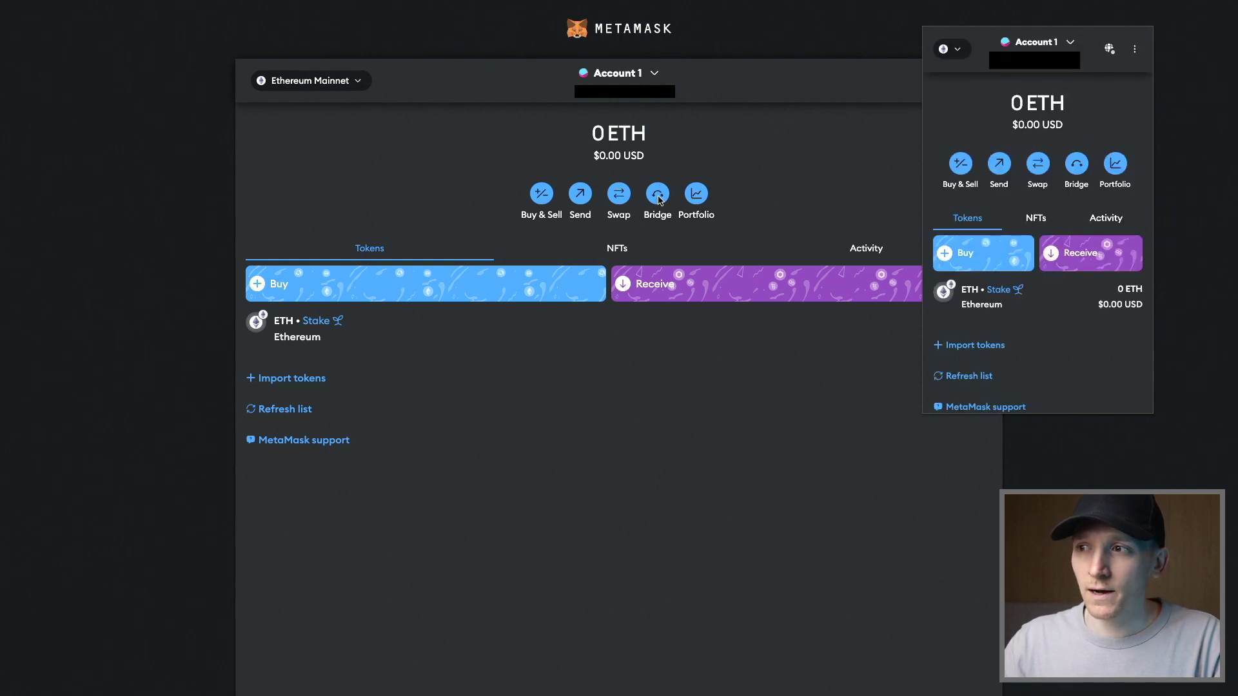
click(659, 199)
click(659, 198)
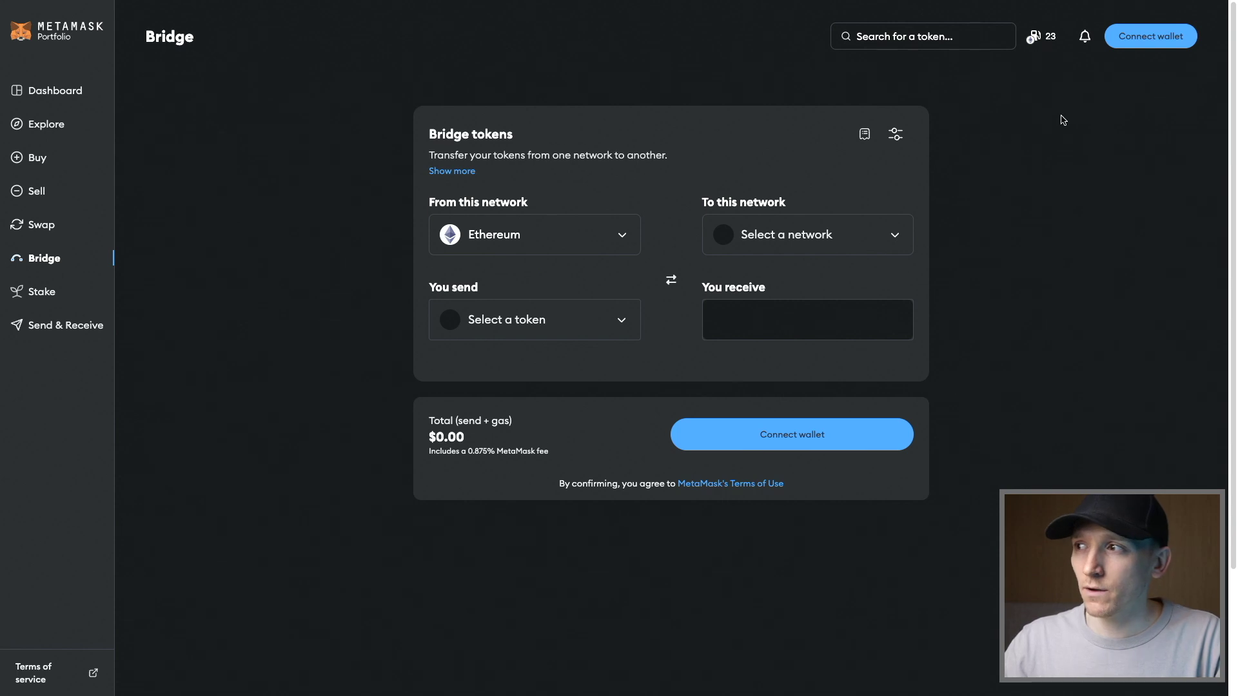
click(1155, 37)
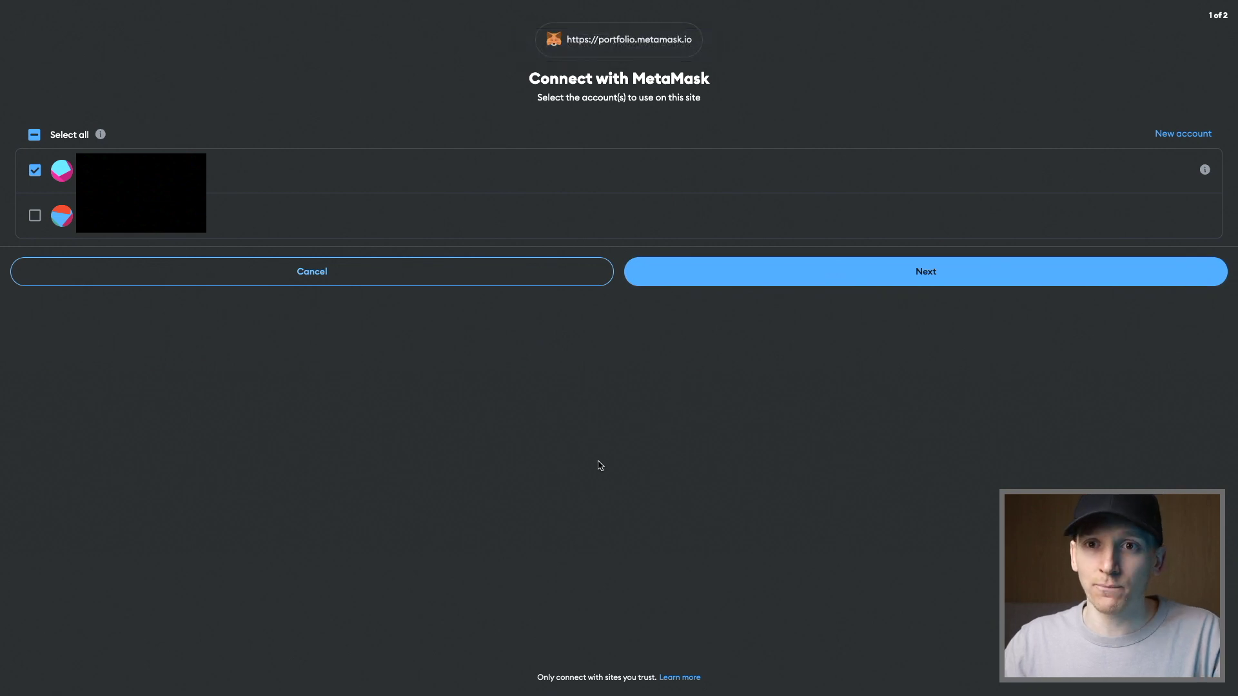
Step: Proceed with the ticked Account 1 to connect it to Portfolio
click(928, 276)
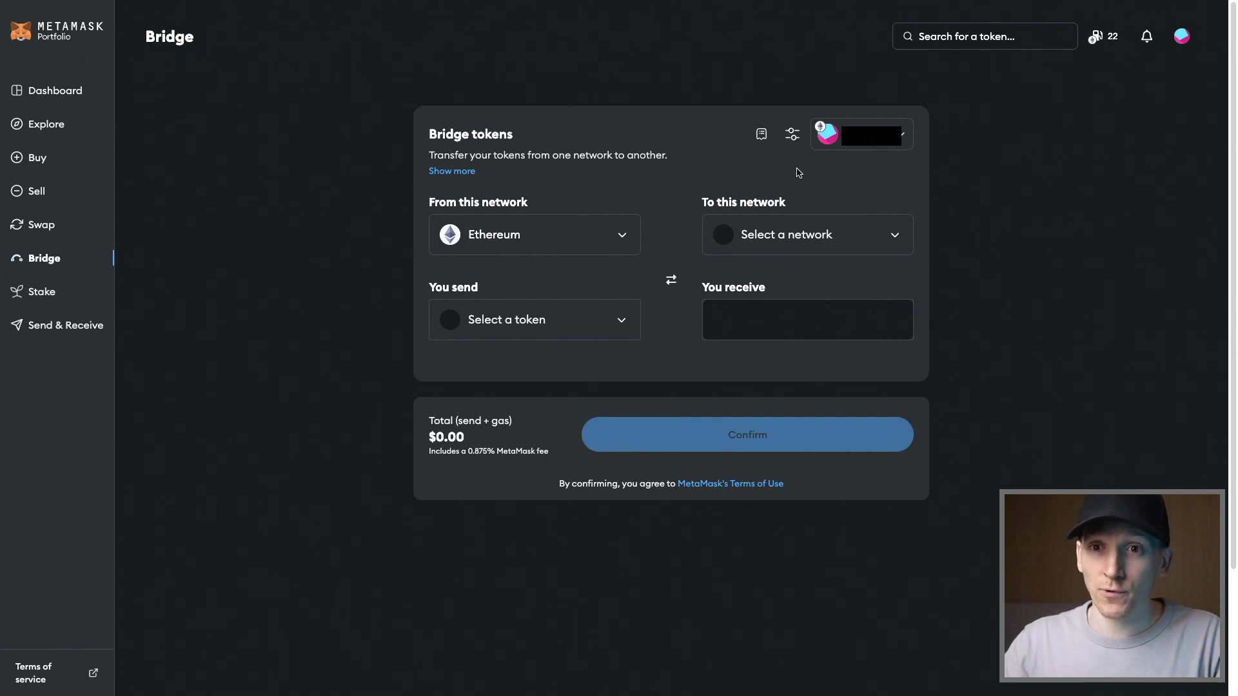
Step: Check the connected account, then choose Base as the bridge's source network
click(904, 139)
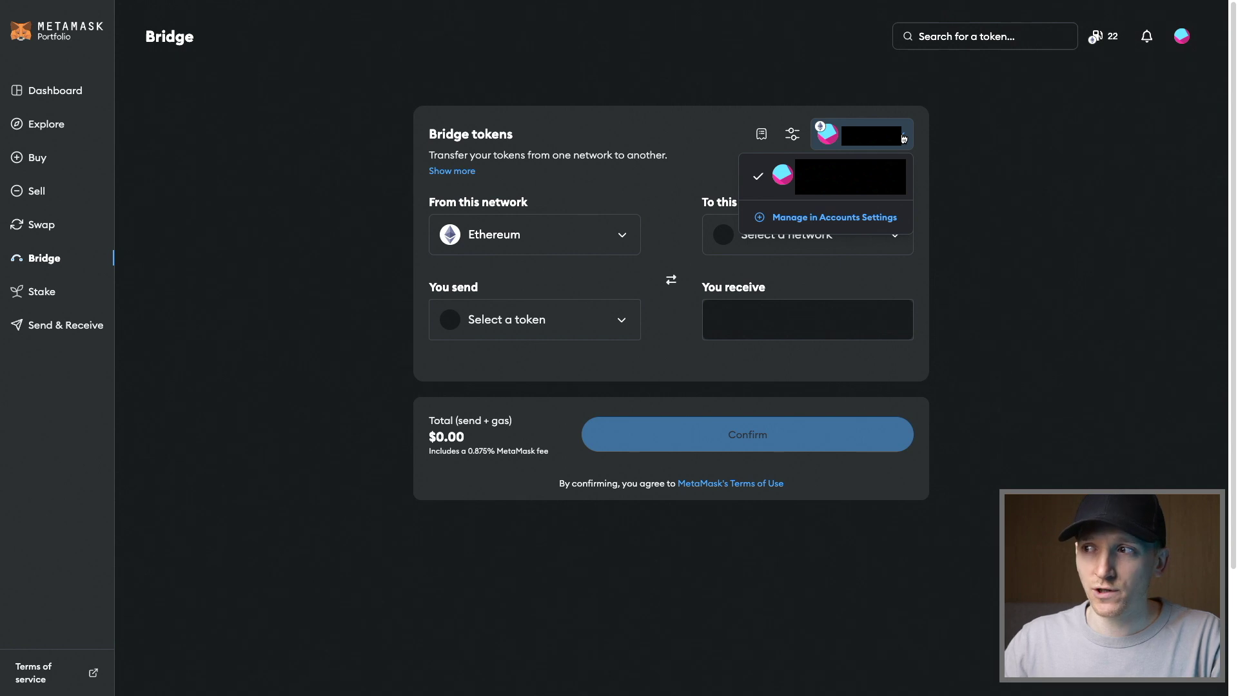
click(943, 154)
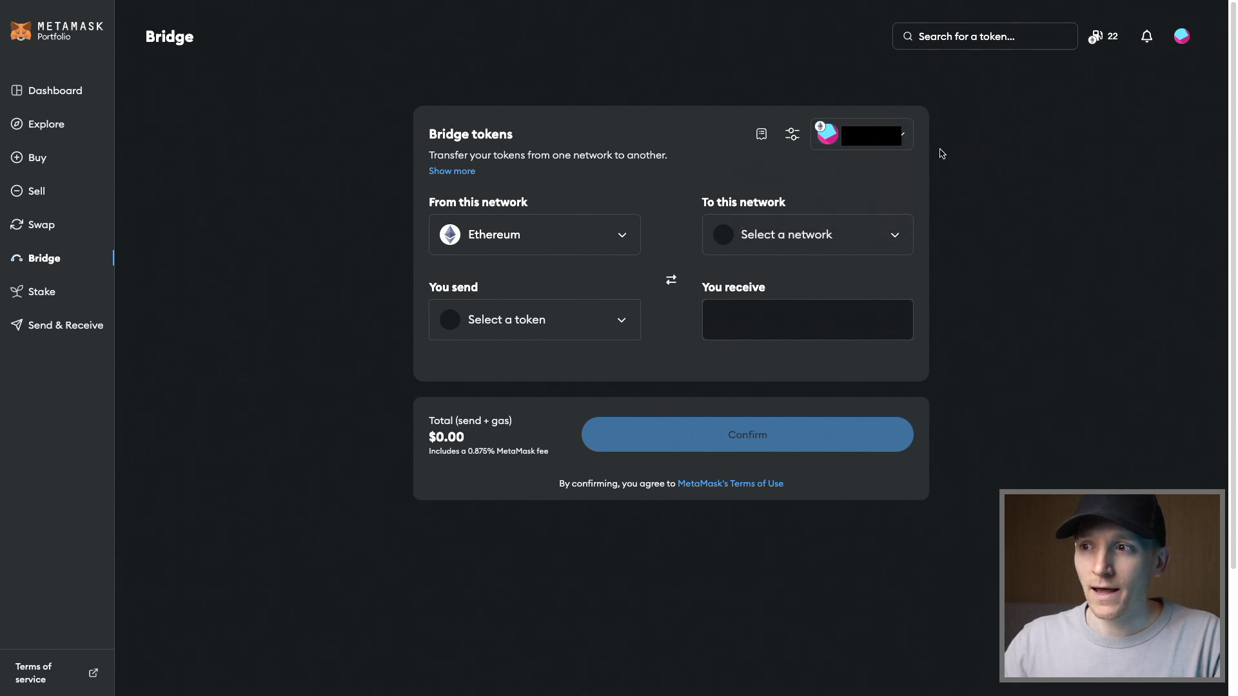
click(493, 240)
scroll(541, 369, down, 1)
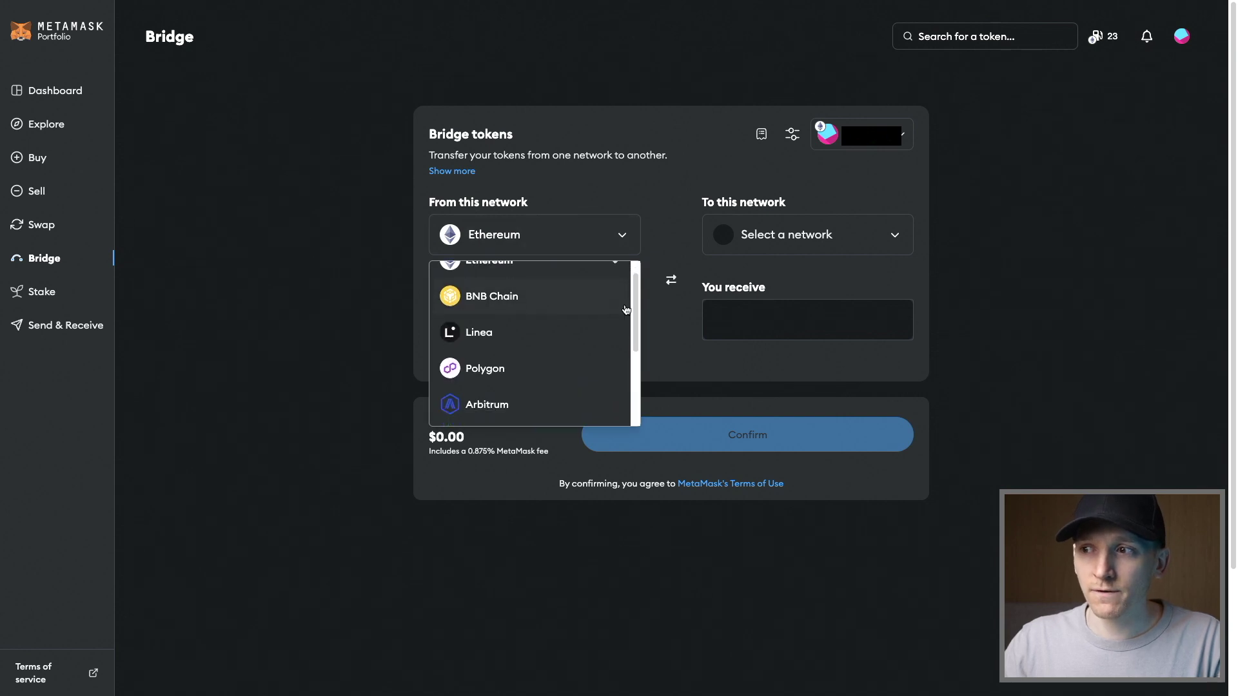
scroll(640, 334, down, 2)
drag(640, 334, 636, 371)
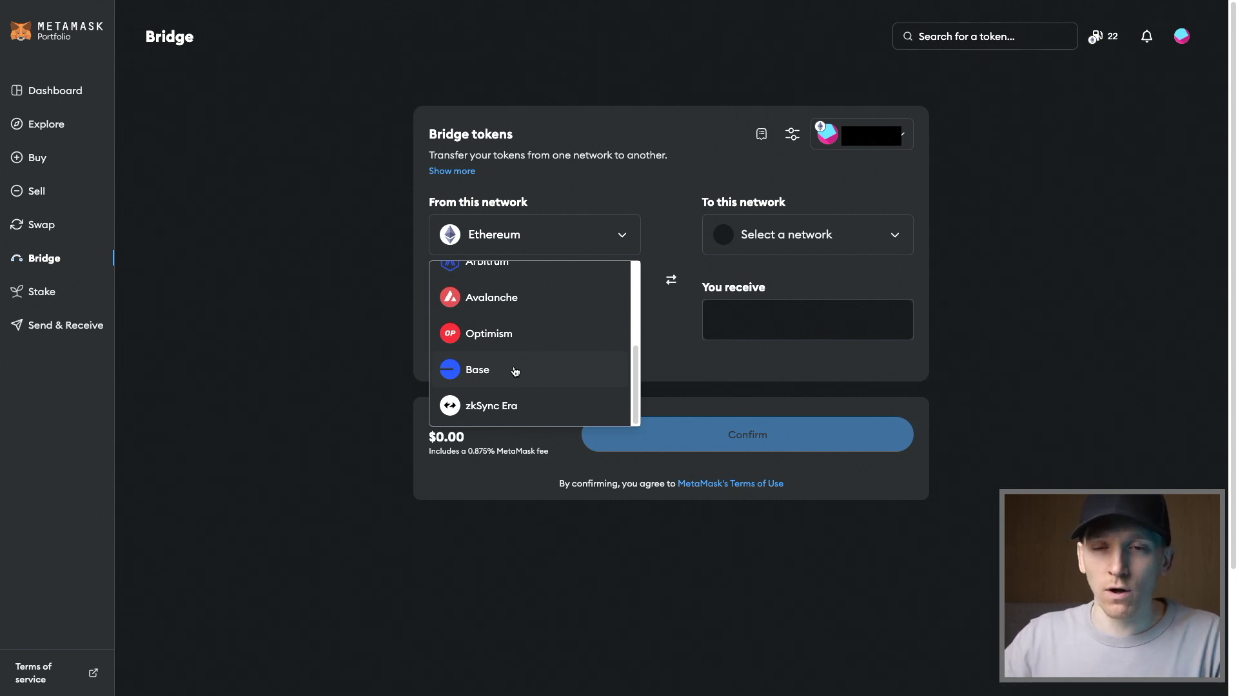
scroll(497, 341, up, 2)
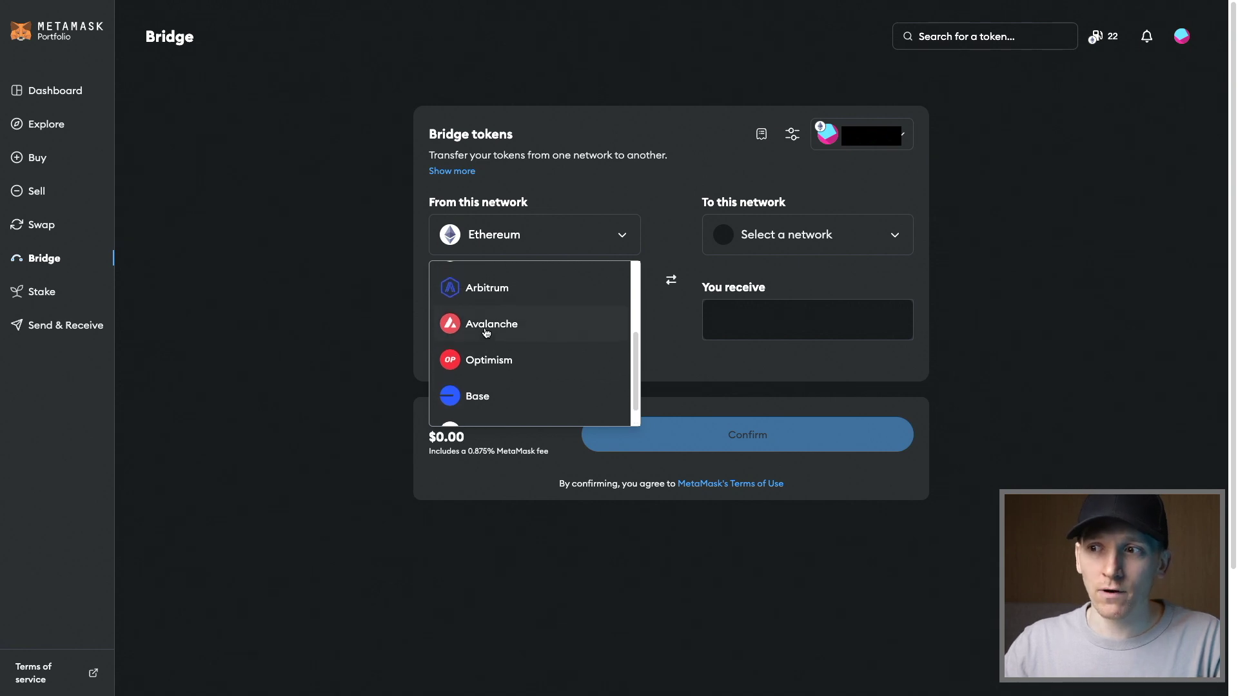
scroll(488, 333, up, 1)
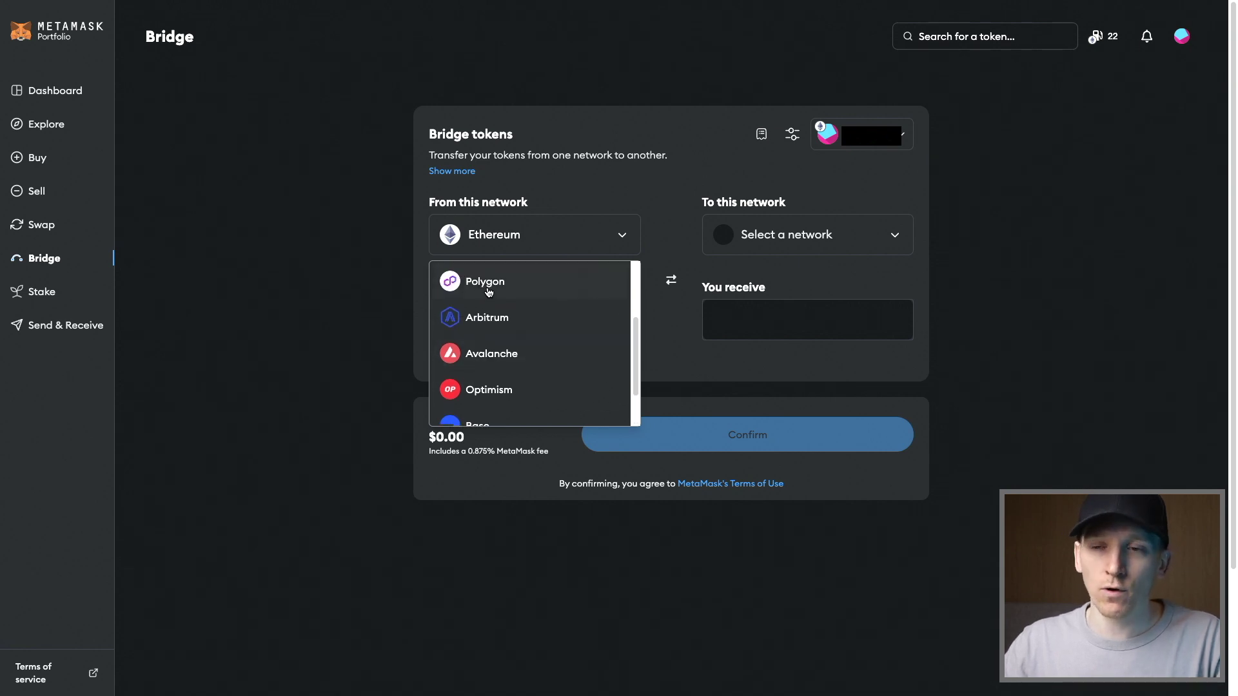
scroll(489, 290, down, 1)
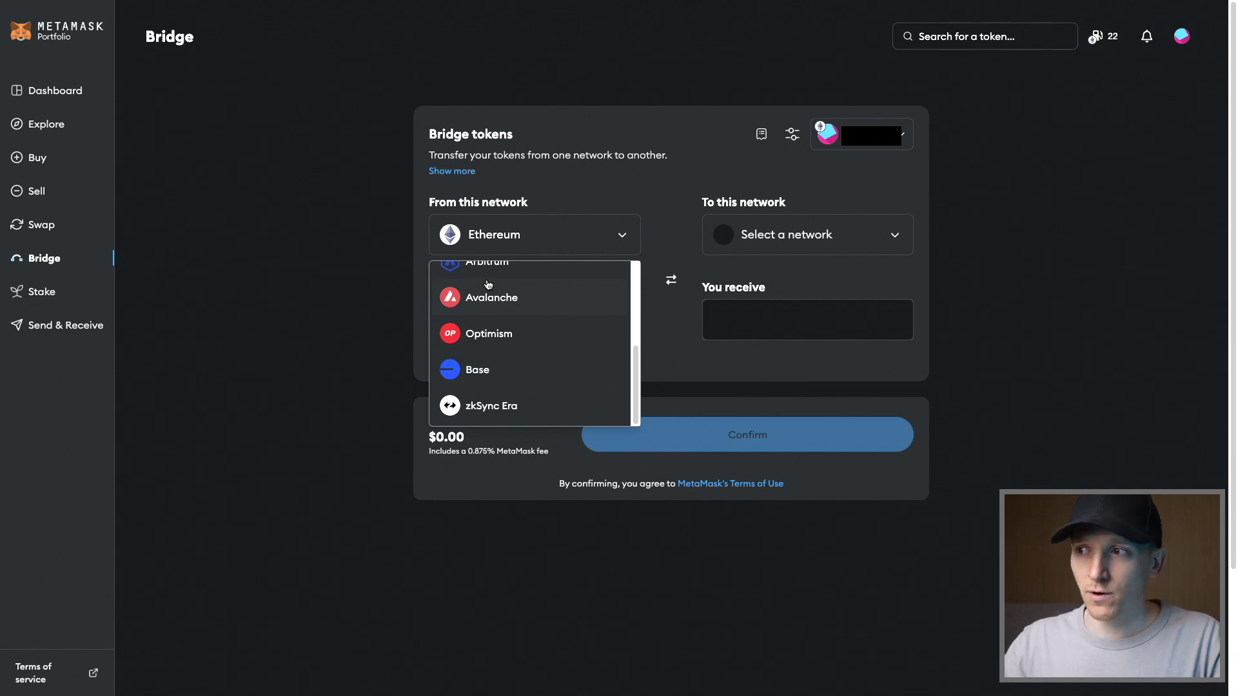
click(471, 370)
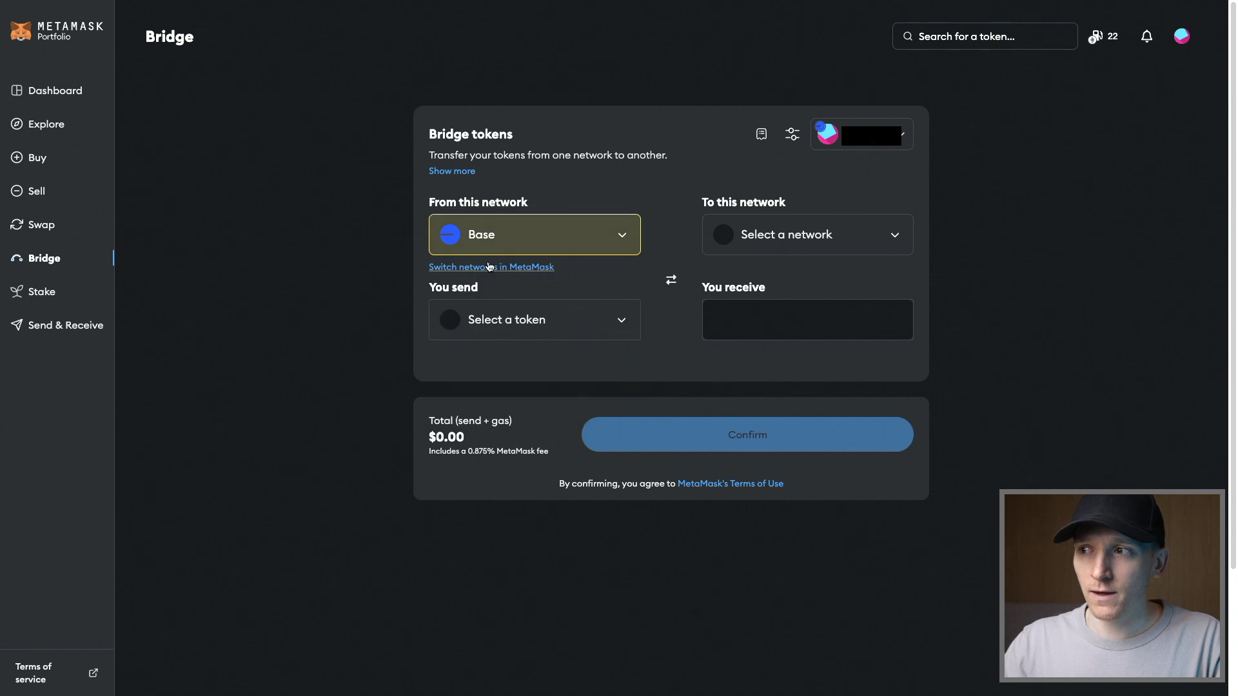
Step: Choose Optimism as the bridge's destination network
click(829, 240)
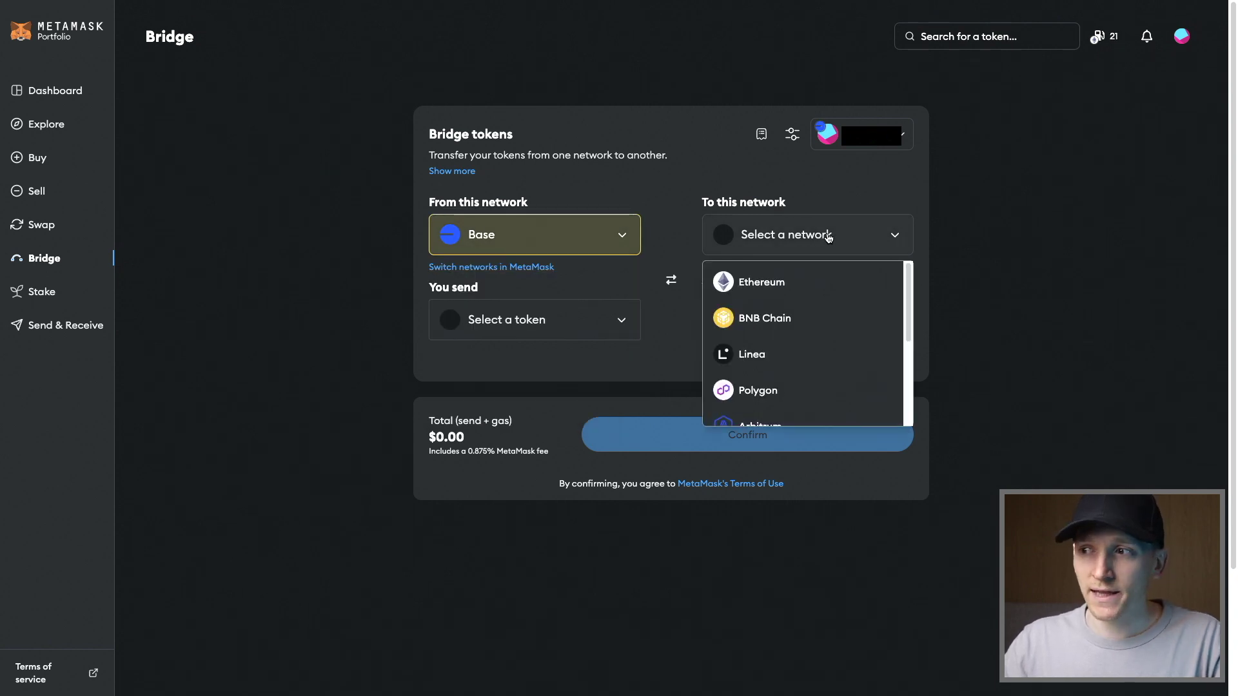
scroll(864, 323, down, 2)
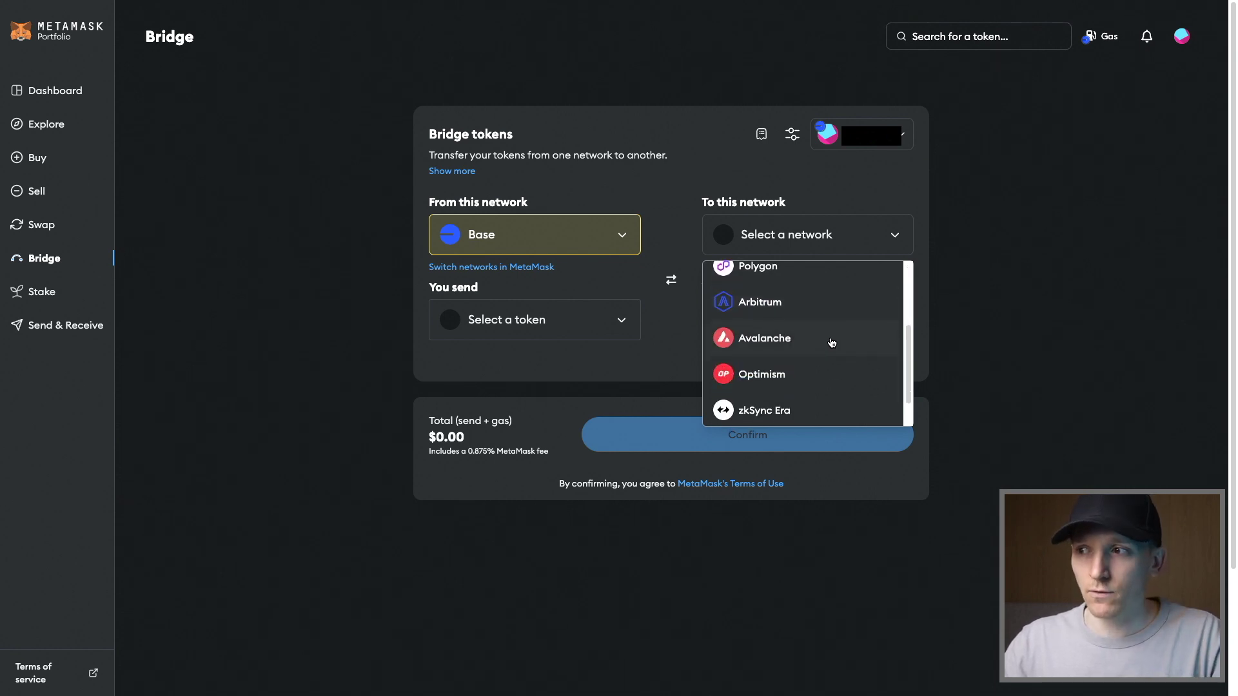
click(766, 378)
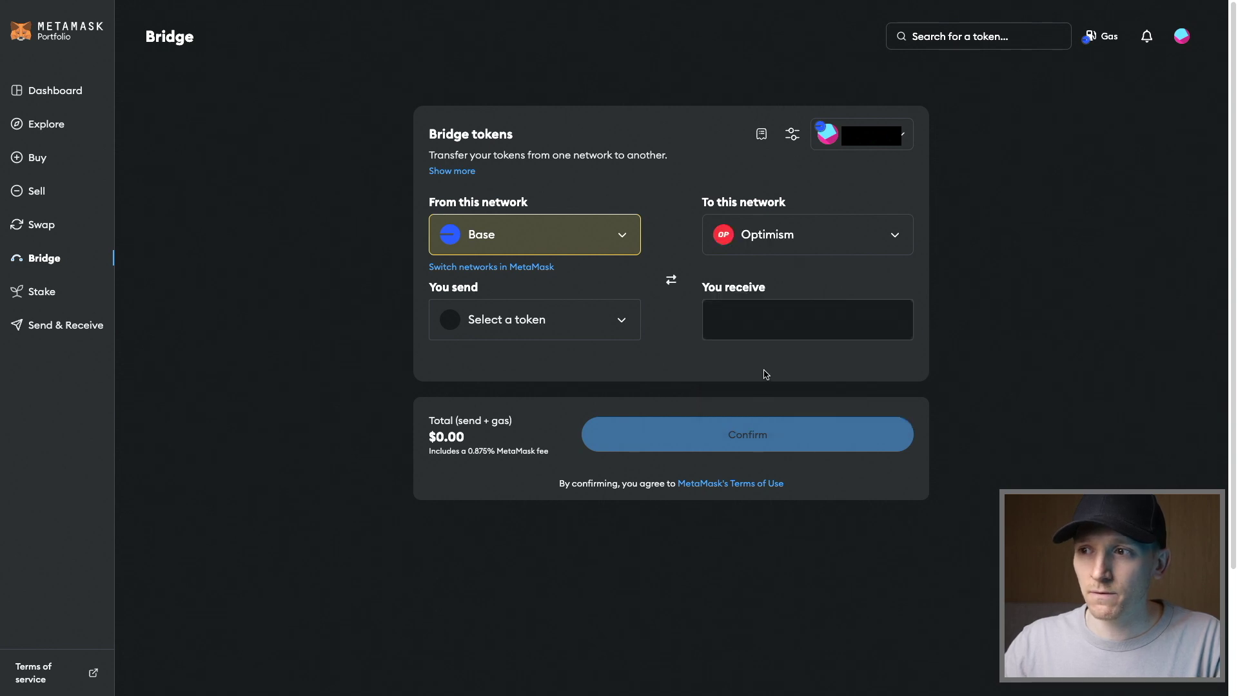
click(571, 329)
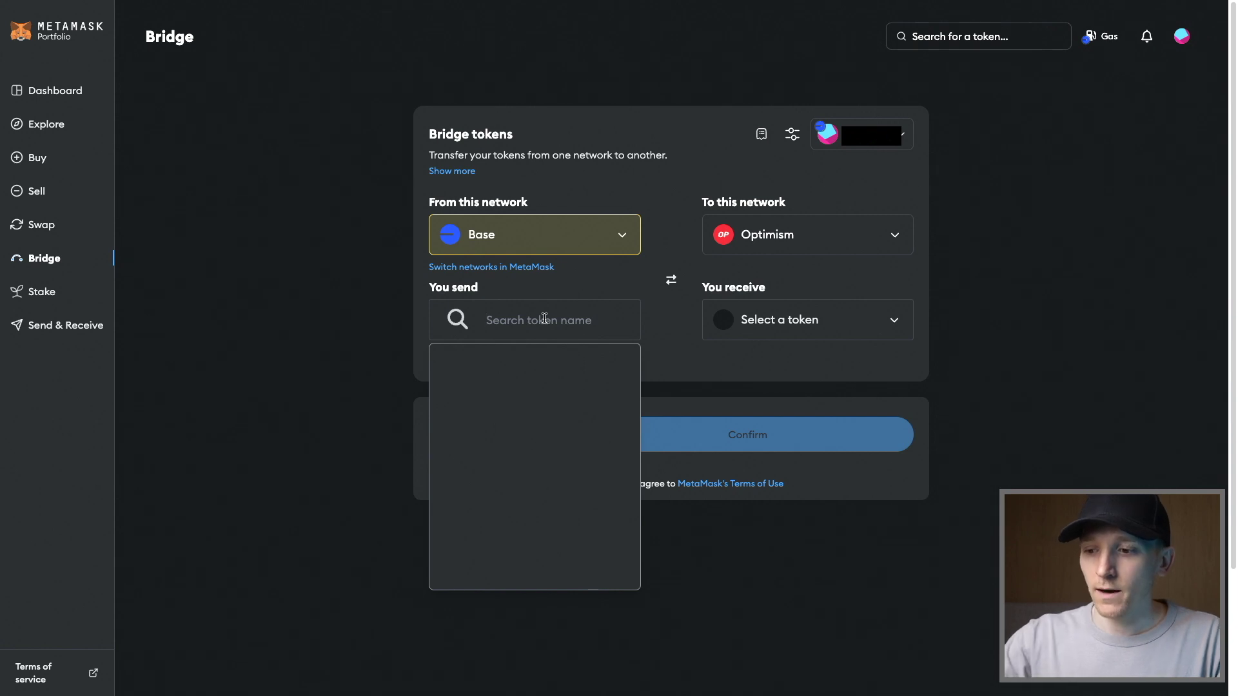
Step: Search 'eth' and pick ETH as the send token, showing 0.031745 ETH available
text(eth)
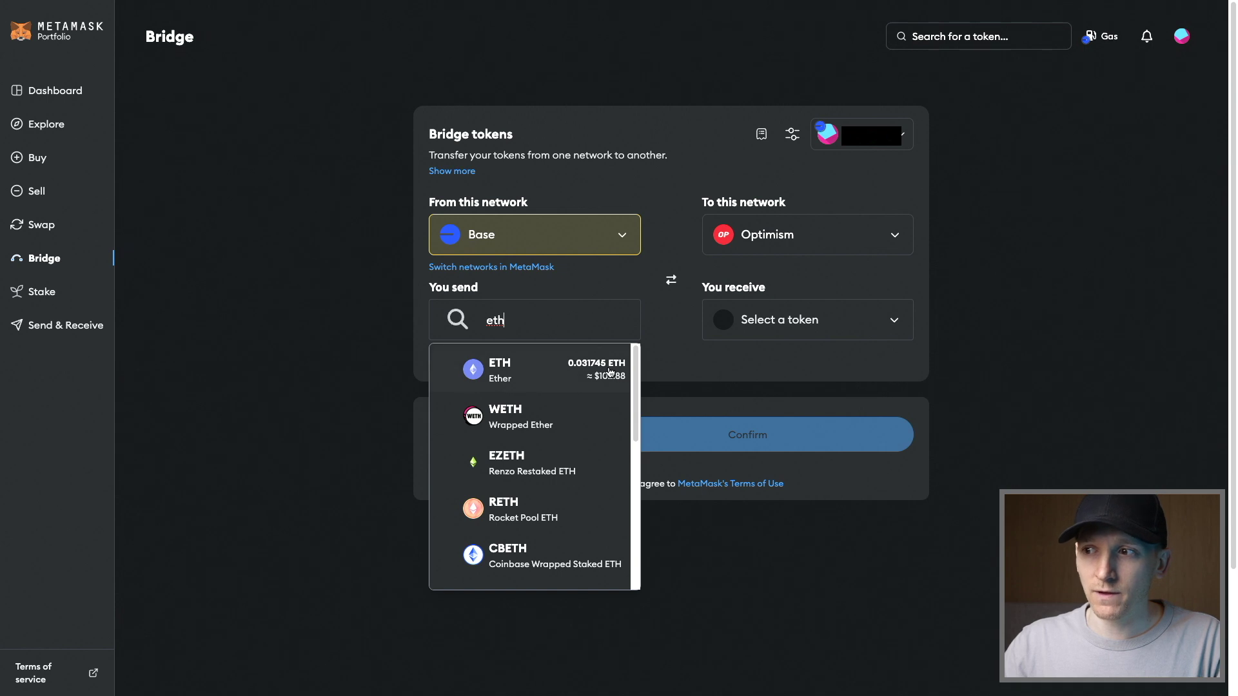
scroll(626, 427, down, 3)
scroll(626, 427, down, 5)
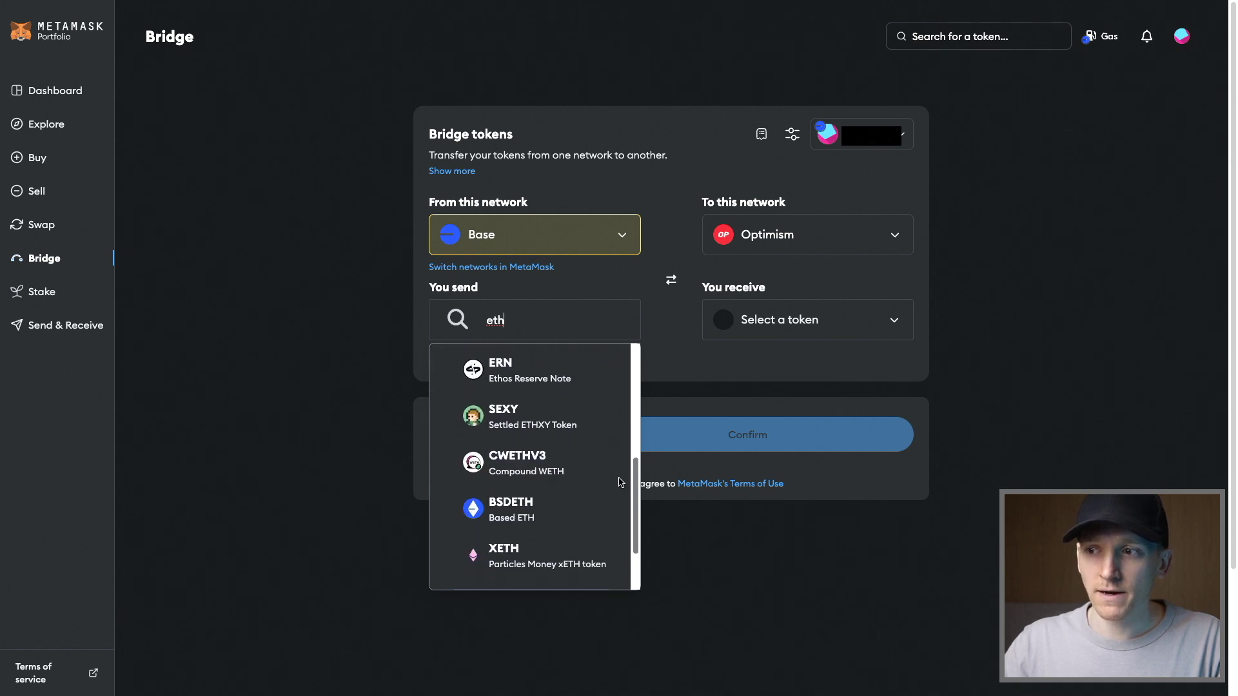
scroll(615, 503, up, 6)
scroll(623, 398, up, 2)
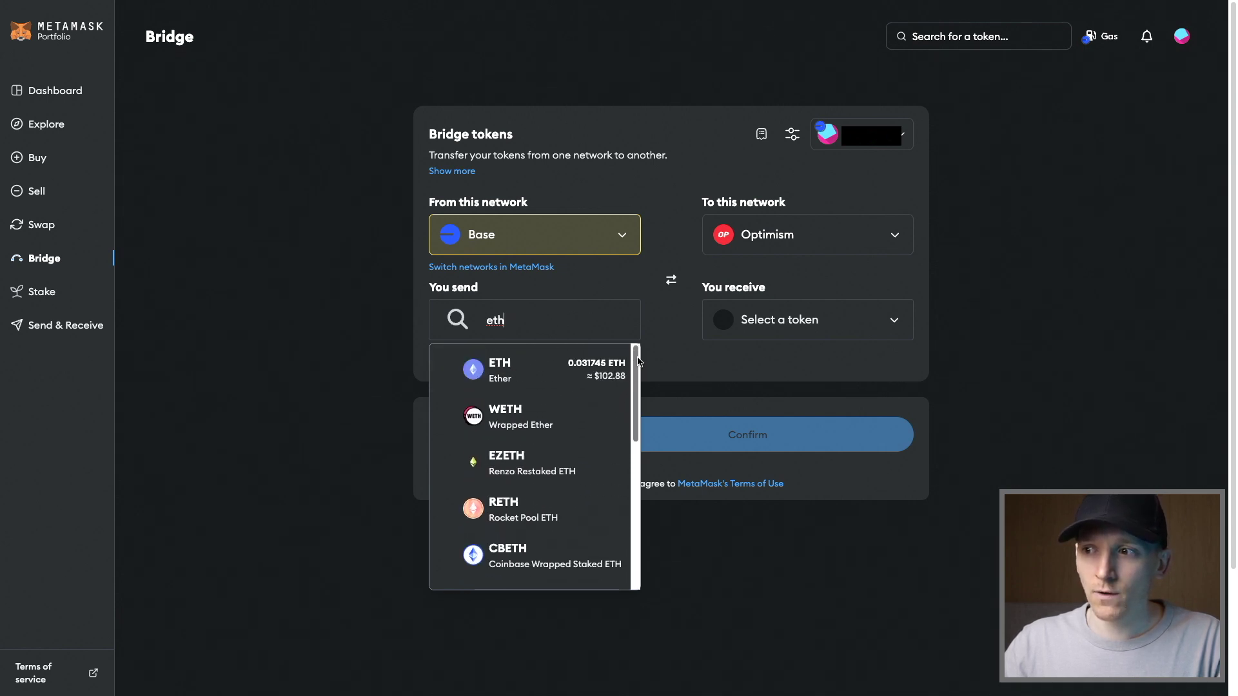
click(512, 374)
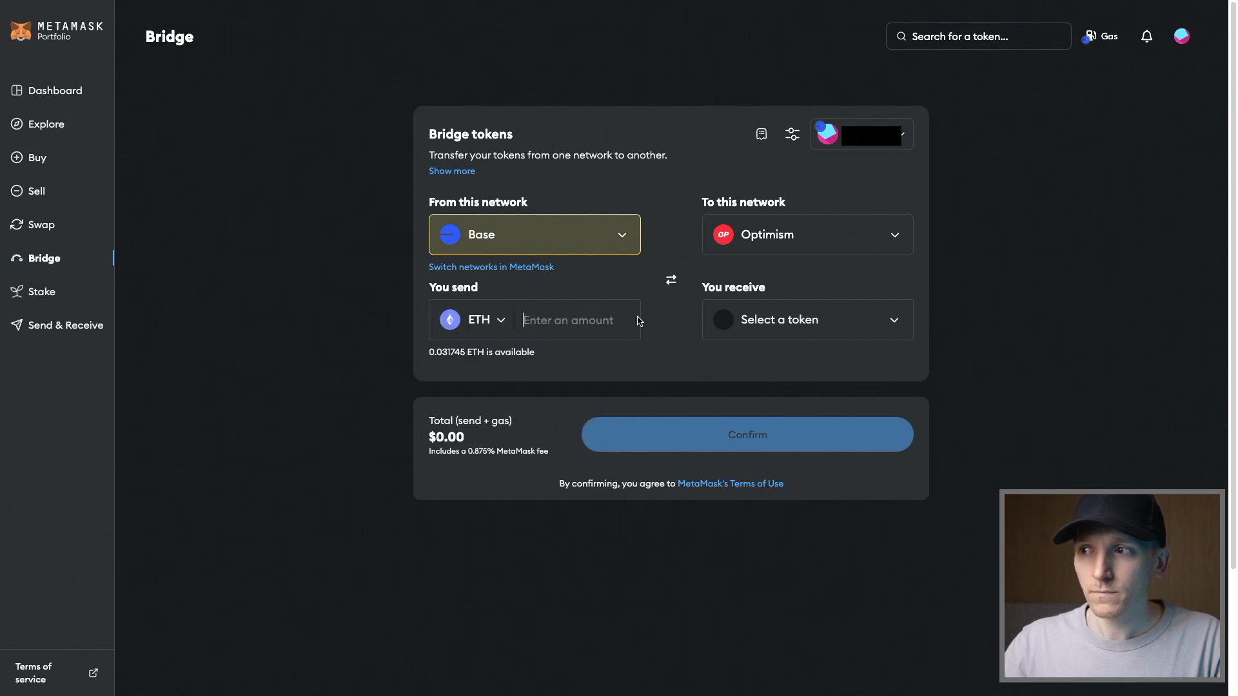
Step: Search the receive-token list for 'usdc', then clear the search text
click(791, 320)
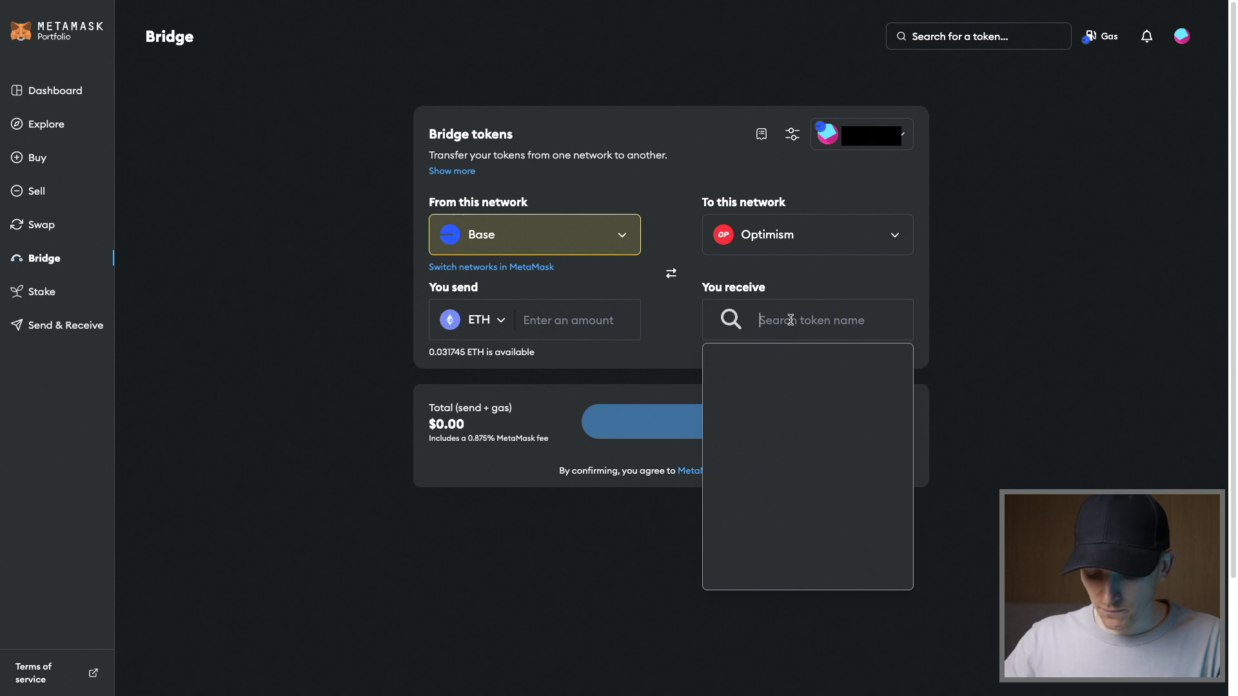
text(usdc)
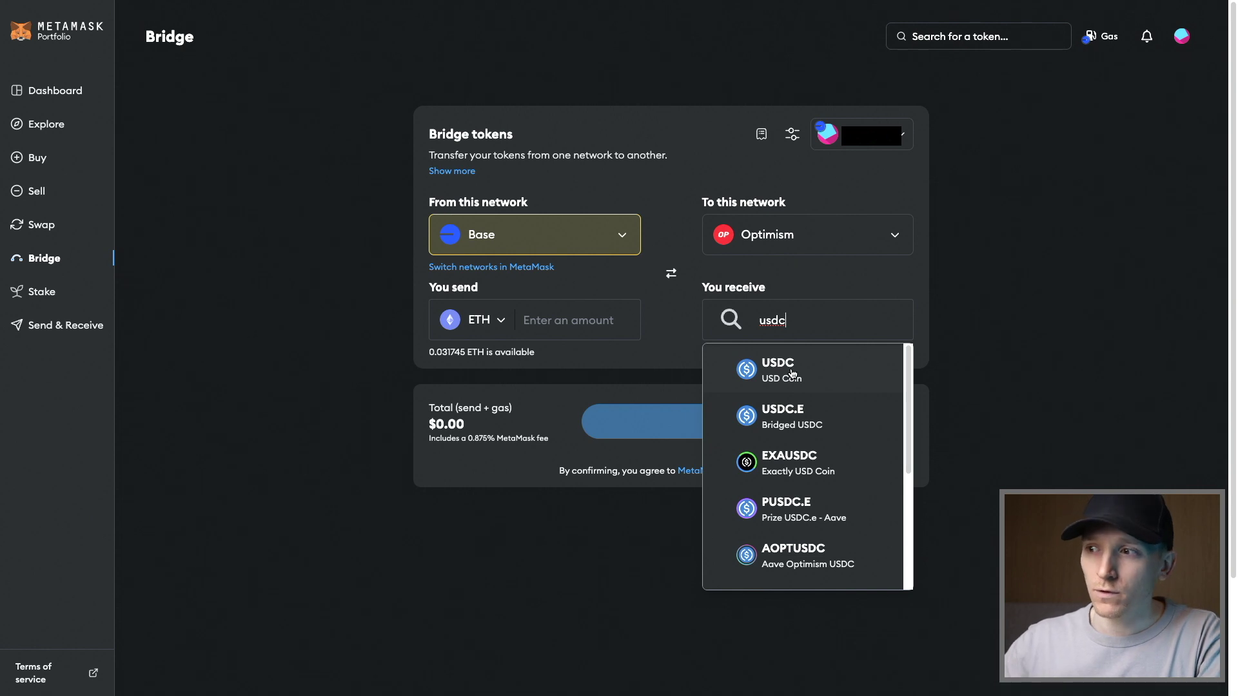
key(BackSpace)
key(BackSpace)
key(BackSpace)
key(BackSpace)
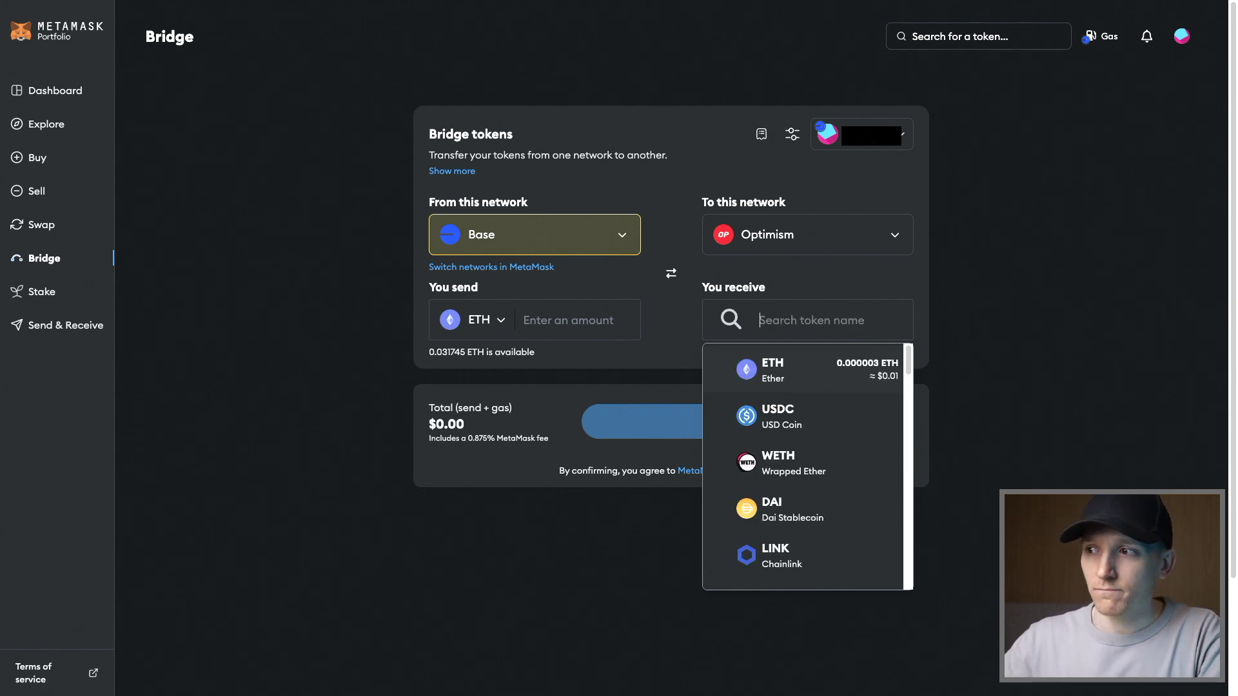
Step: Pick ETH as the receive token and enter 0.005 ETH to send
click(797, 371)
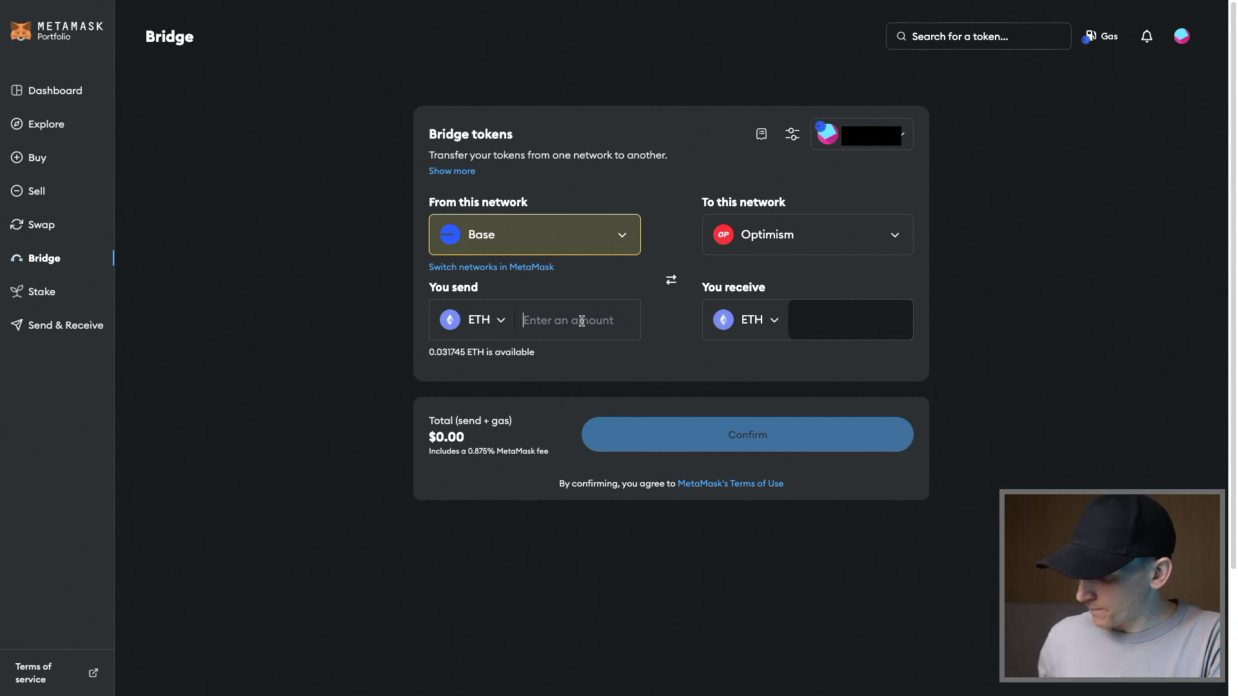
text(0.005)
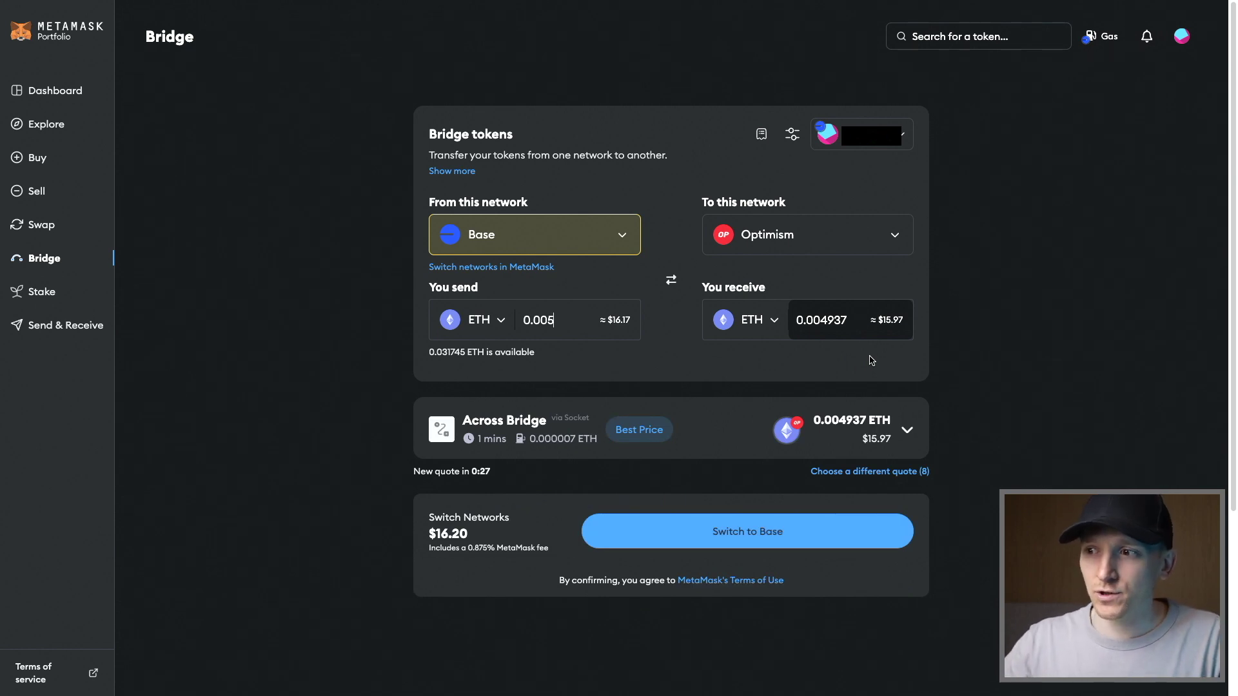
scroll(950, 355, down, 1)
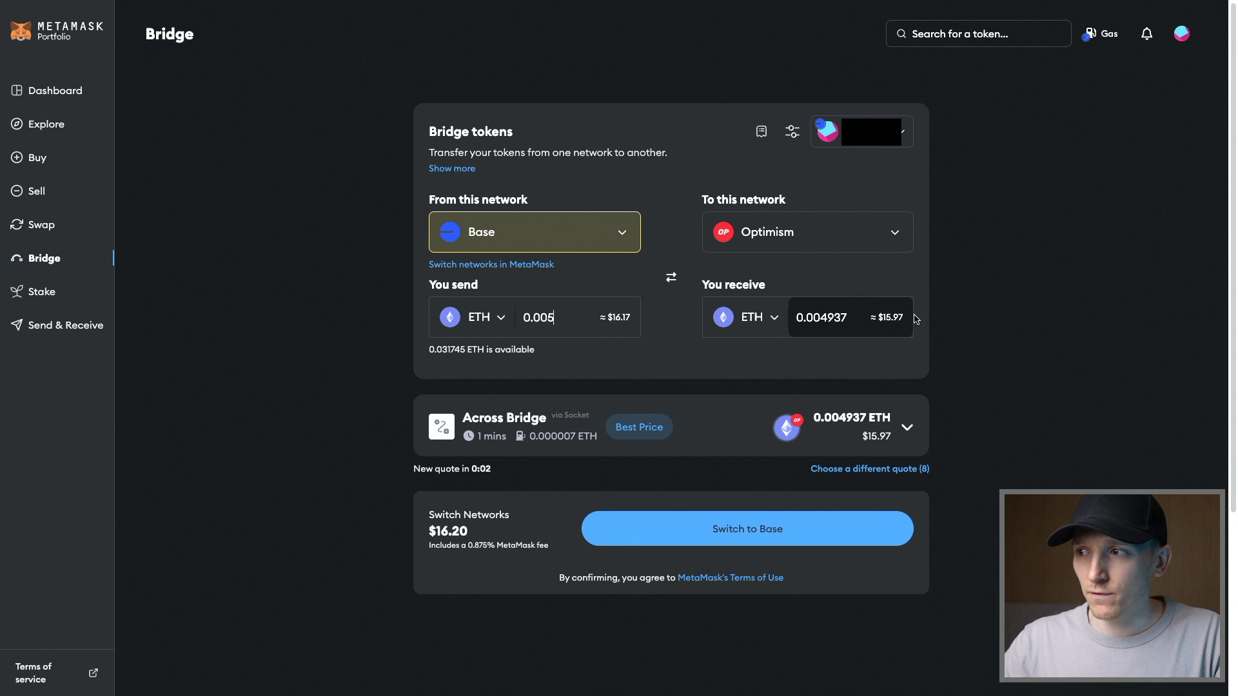
click(908, 431)
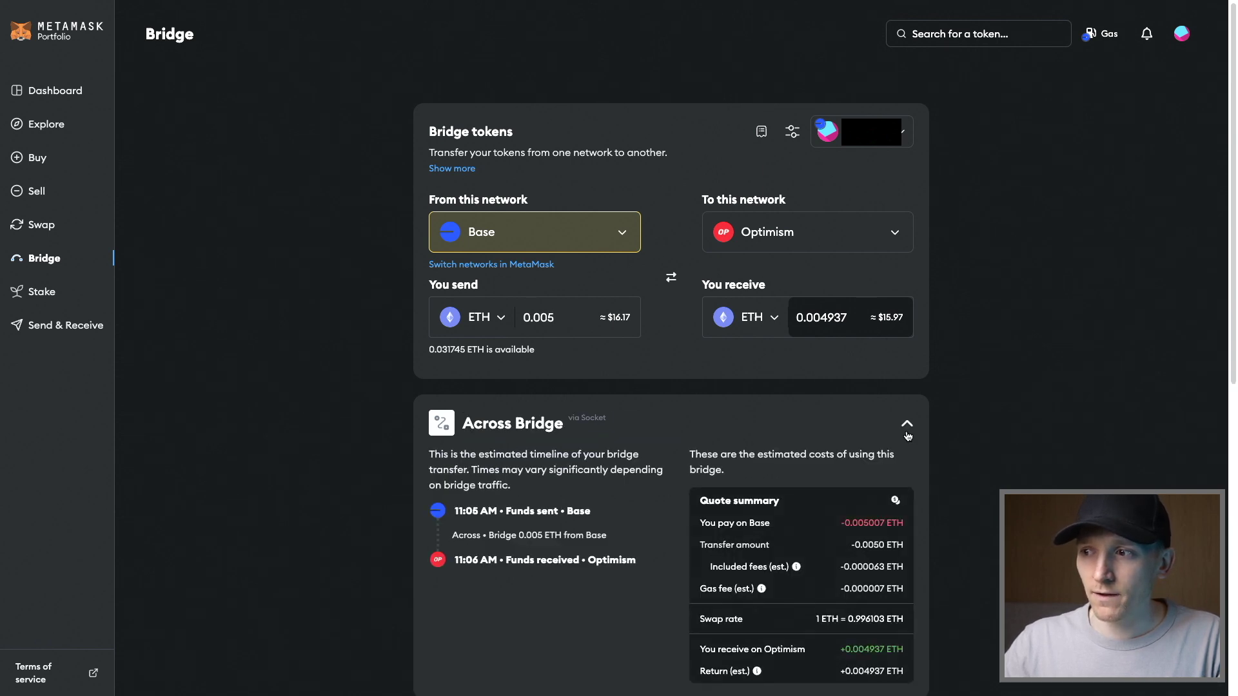
scroll(939, 415, down, 2)
scroll(948, 417, down, 2)
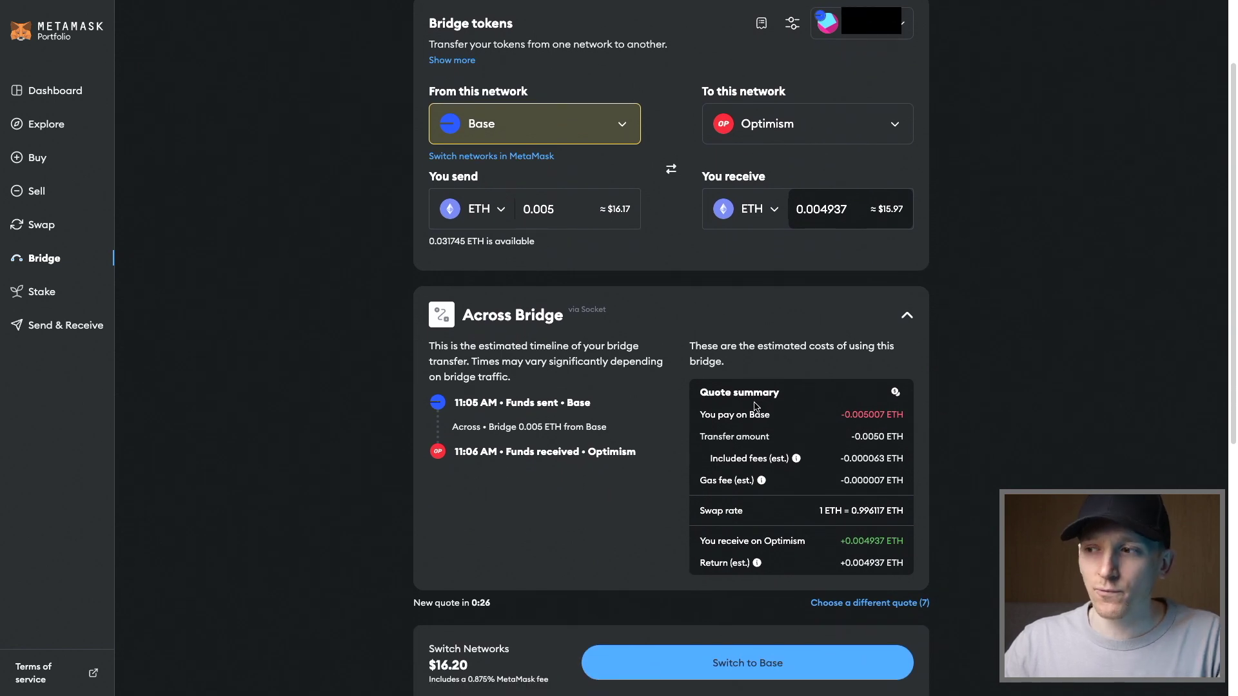
click(908, 316)
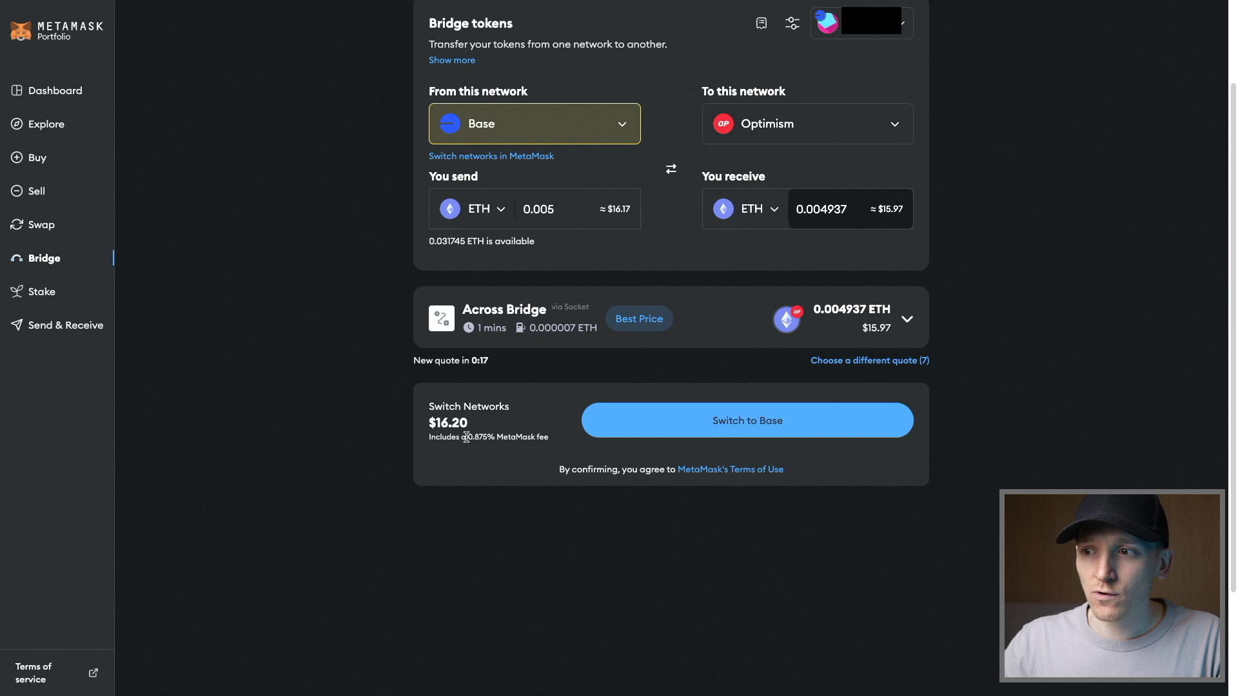
drag(466, 438, 547, 437)
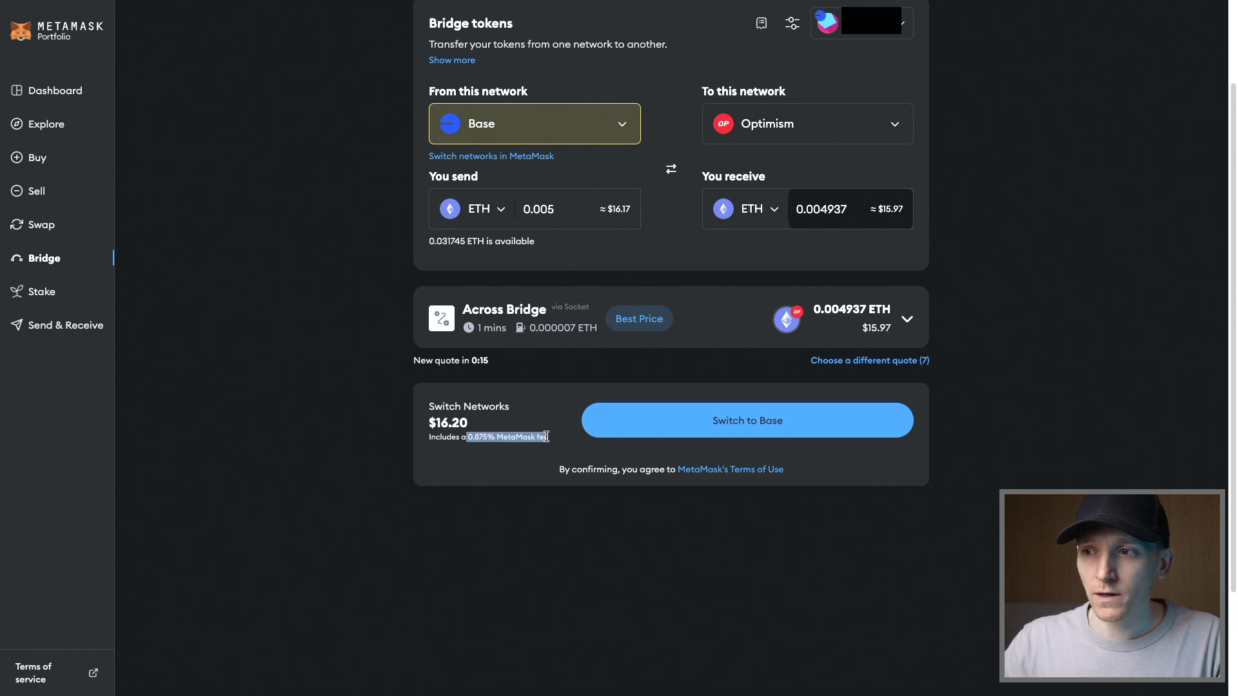
click(547, 438)
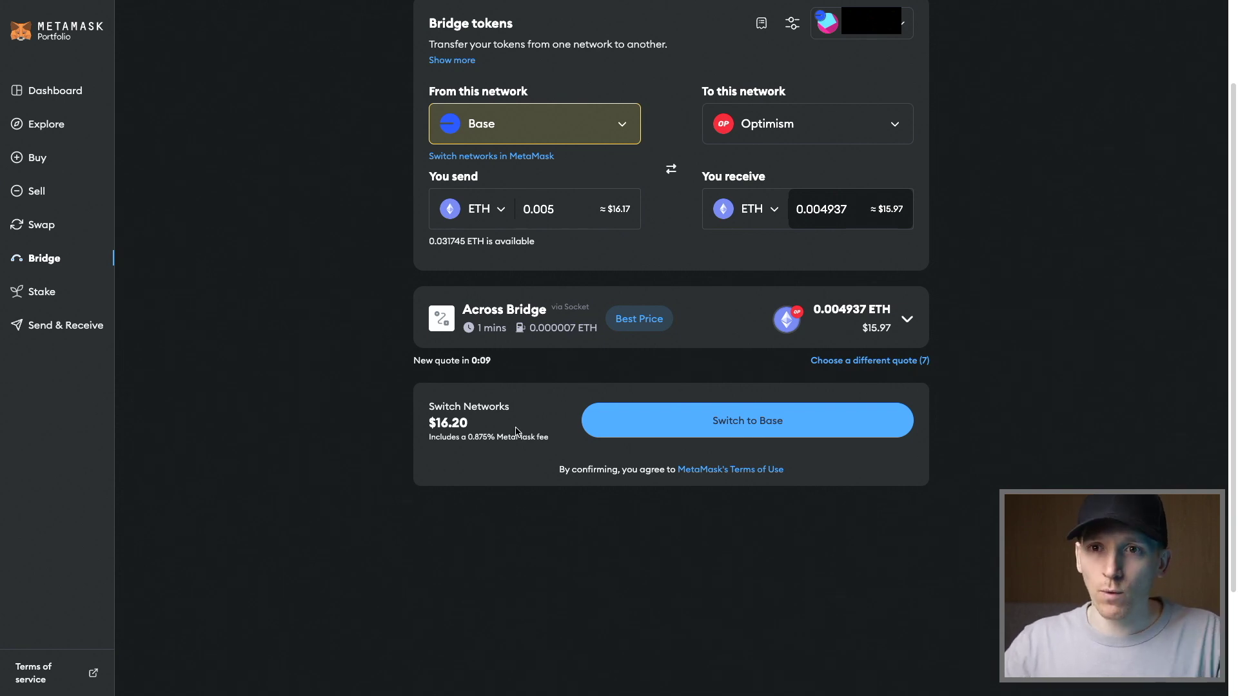
Step: Switch the wallet to Base Mainnet and confirm the 0.005 ETH bridge
click(726, 423)
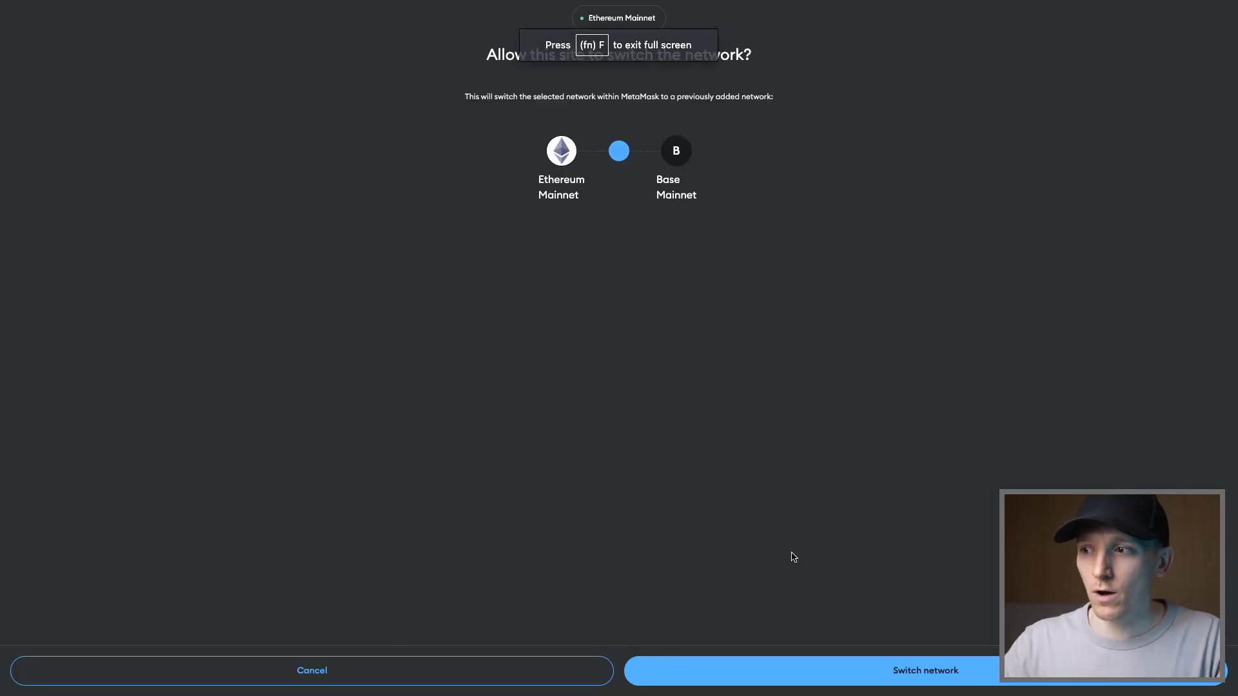
click(845, 679)
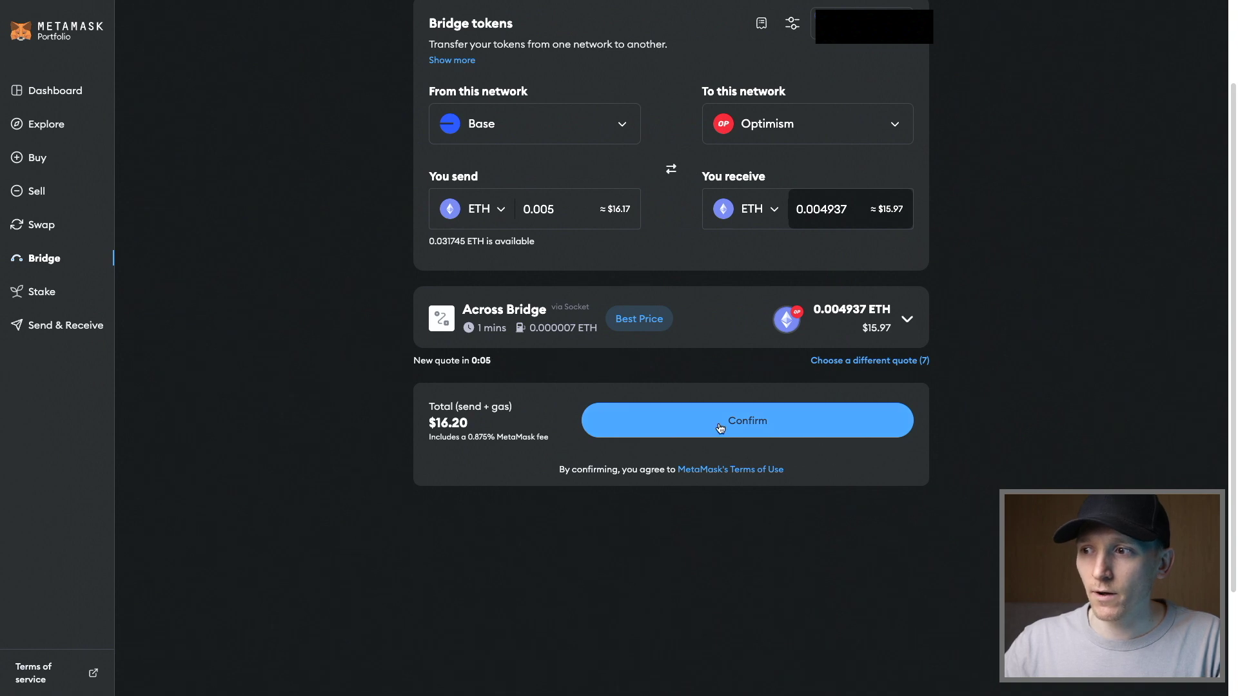
click(720, 428)
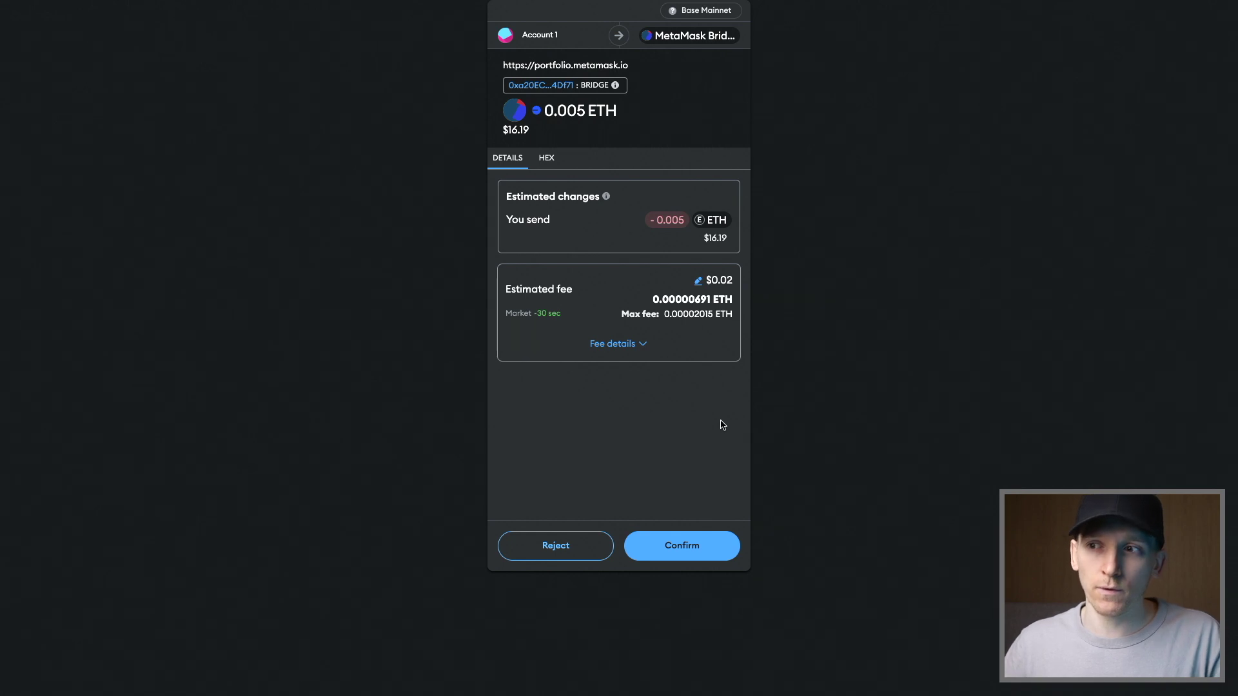
Step: Reject the MetaMask bridge transaction request
click(554, 546)
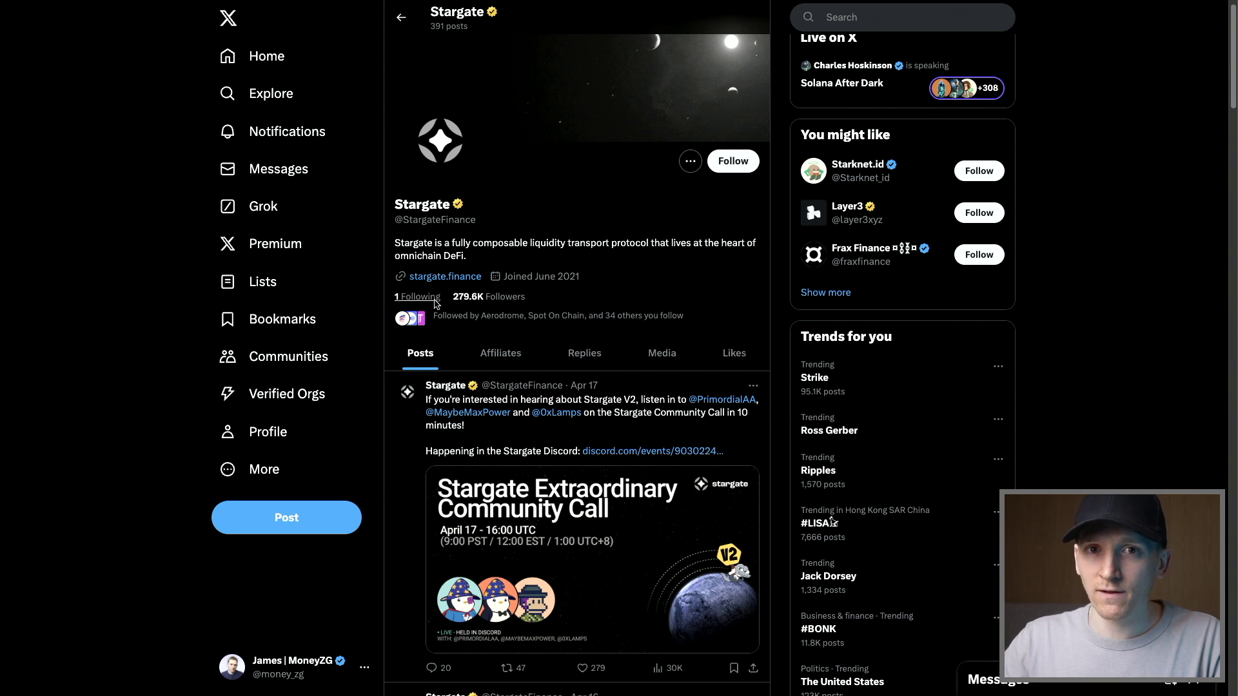
Step: Go to stargate.finance, connect the MetaMask wallet, and bring up the Transfer page
click(451, 278)
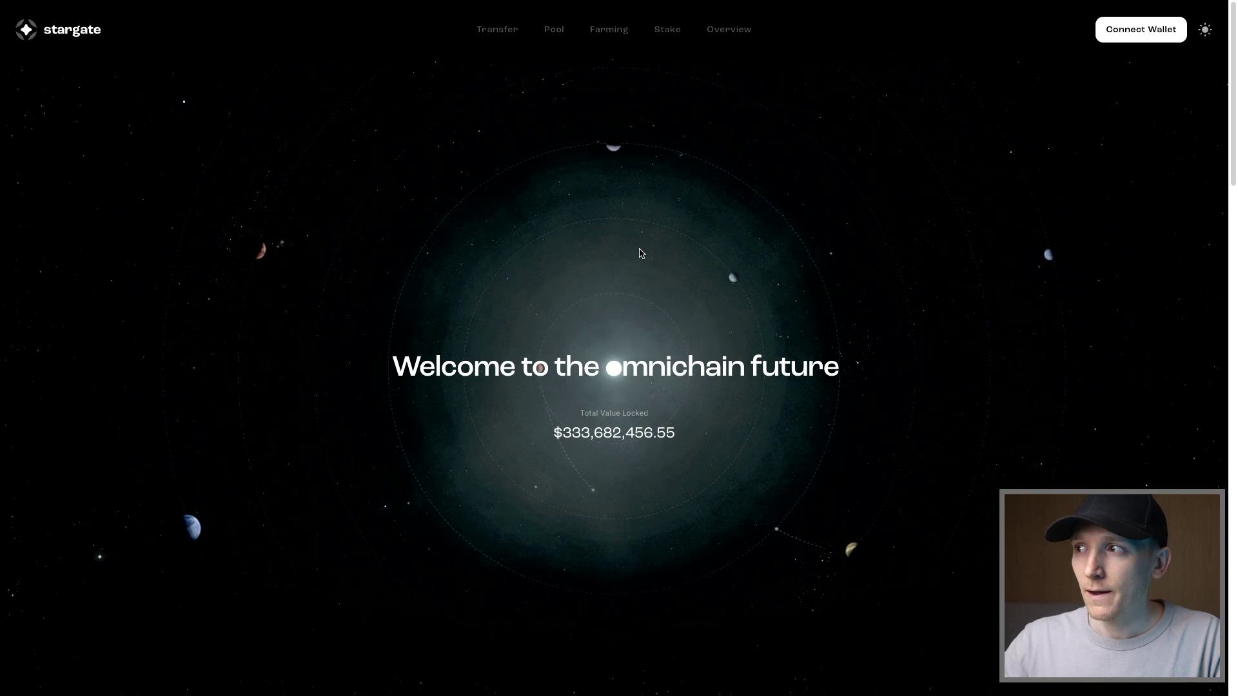
click(1141, 29)
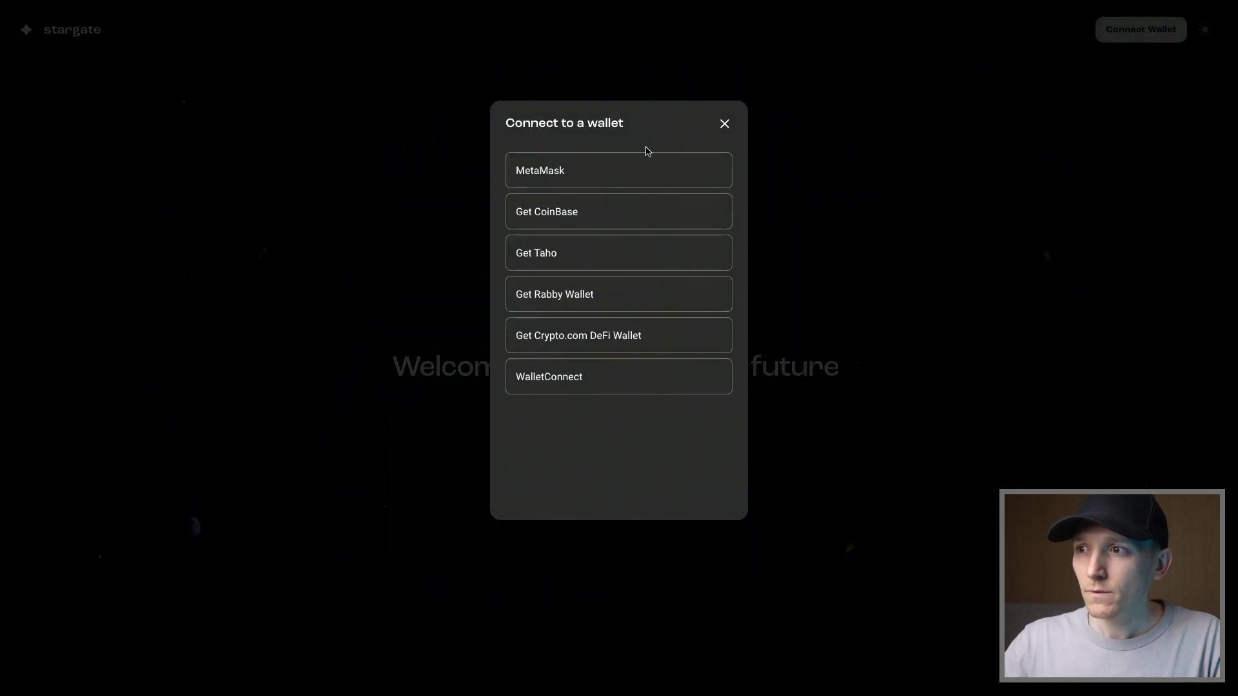
click(535, 172)
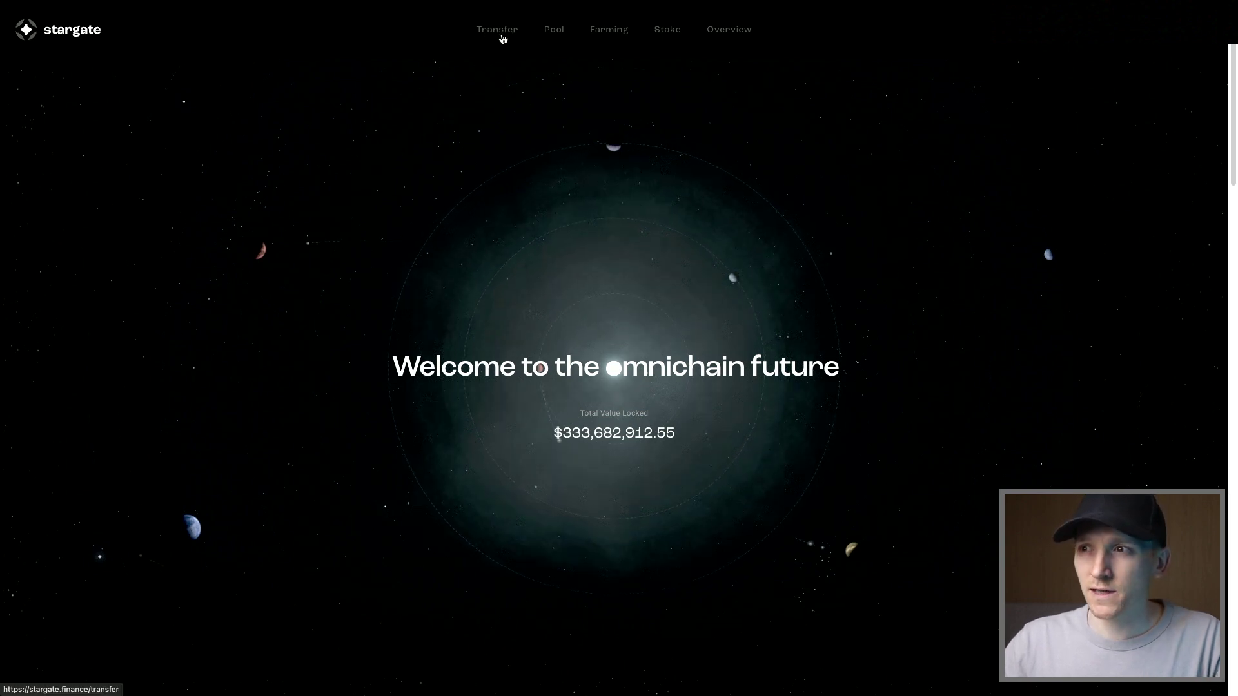
click(500, 34)
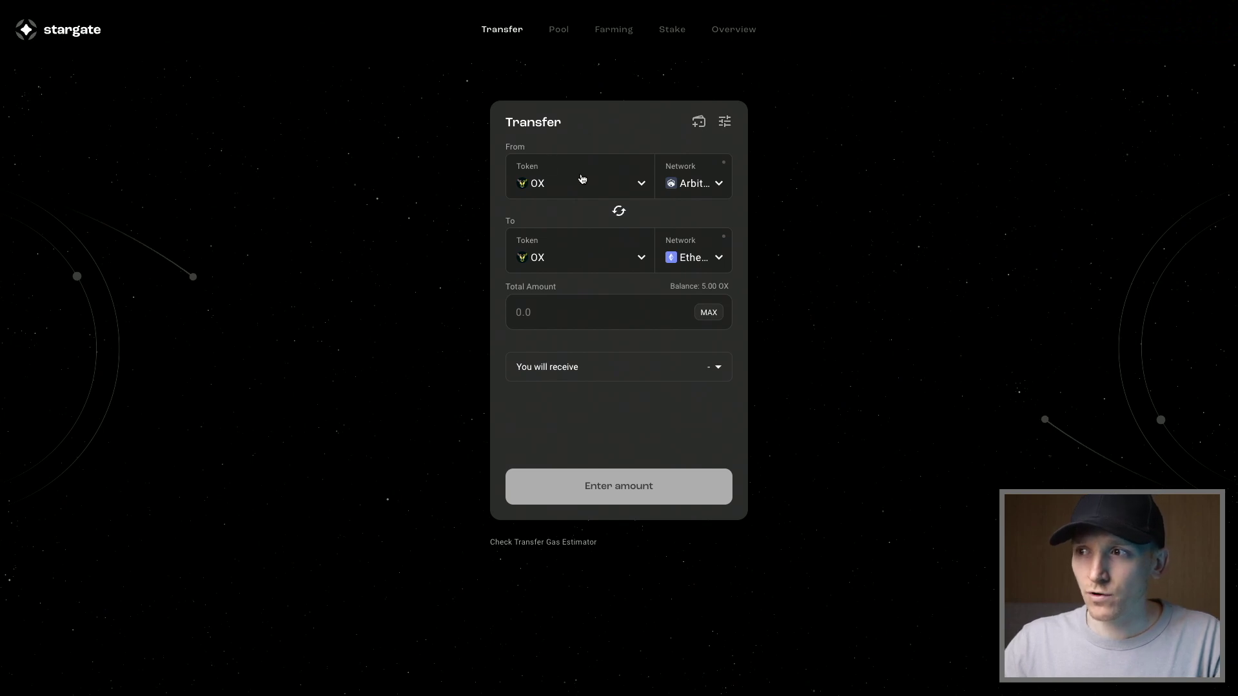
Step: Set the transfer route from Base to Optimism
click(716, 187)
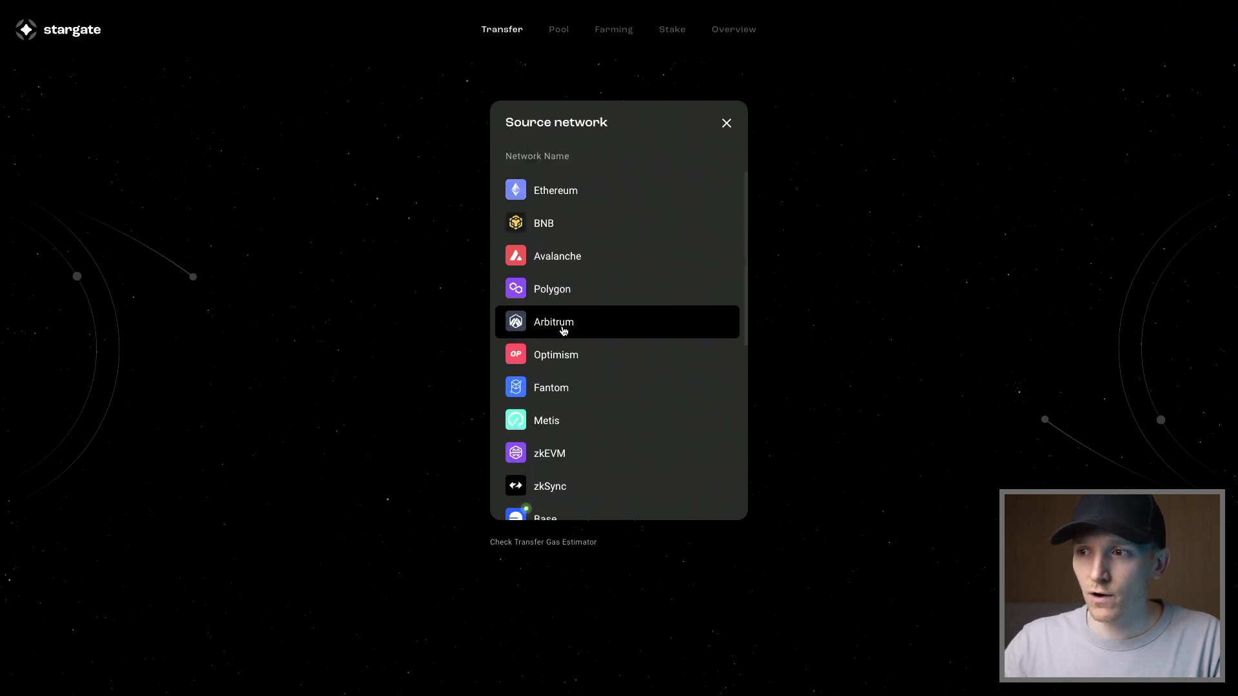
scroll(547, 481, down, 2)
click(549, 443)
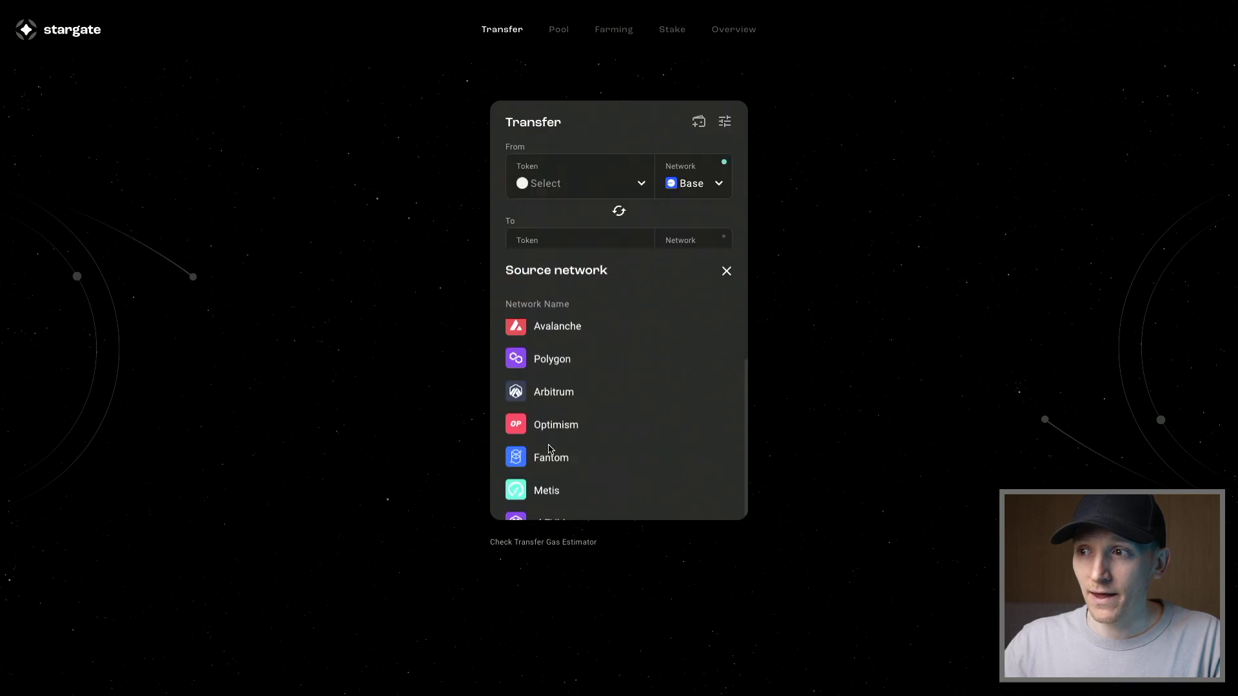
click(709, 258)
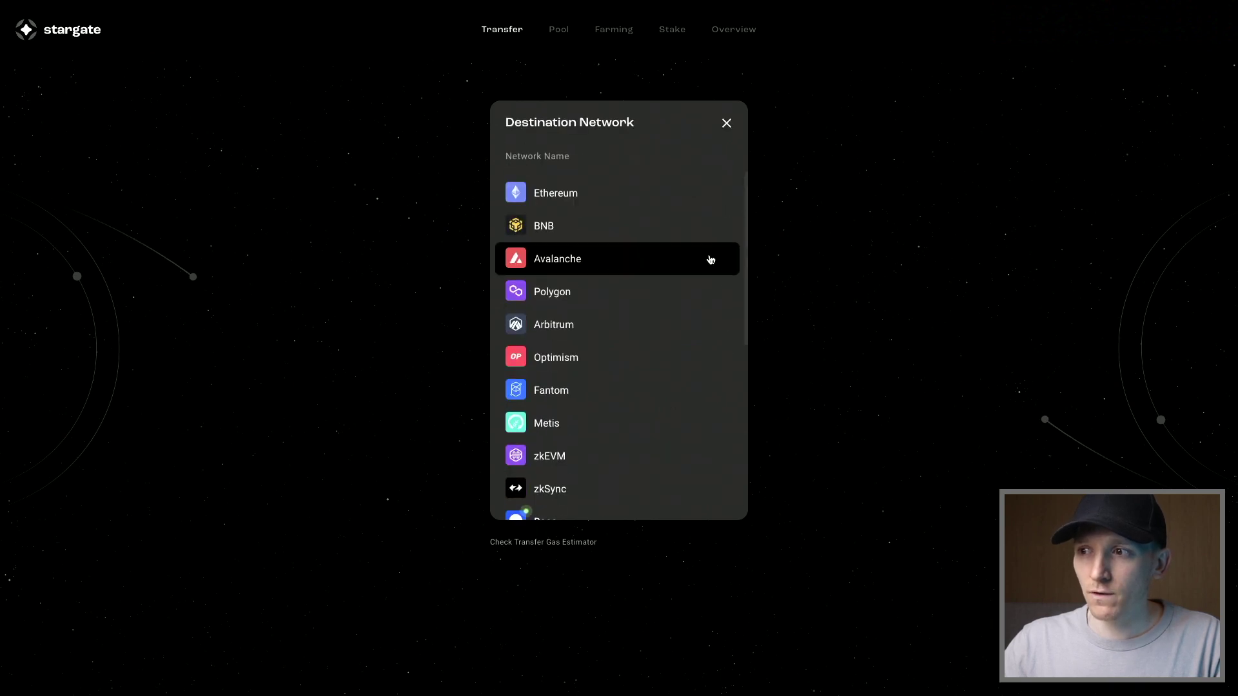
scroll(550, 340, down, 1)
click(550, 336)
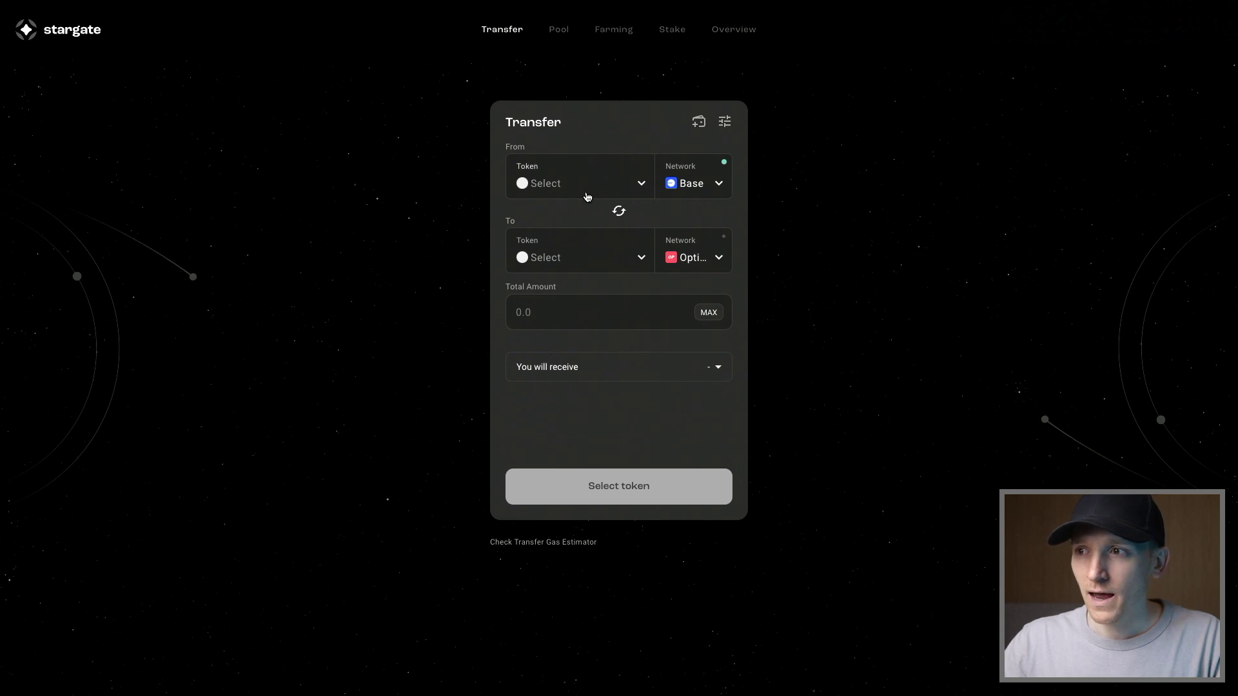
Step: Send 0.005 ETH and expand the receive breakdown showing 0.004997 ETH and 0.5% slippage
click(586, 194)
click(563, 244)
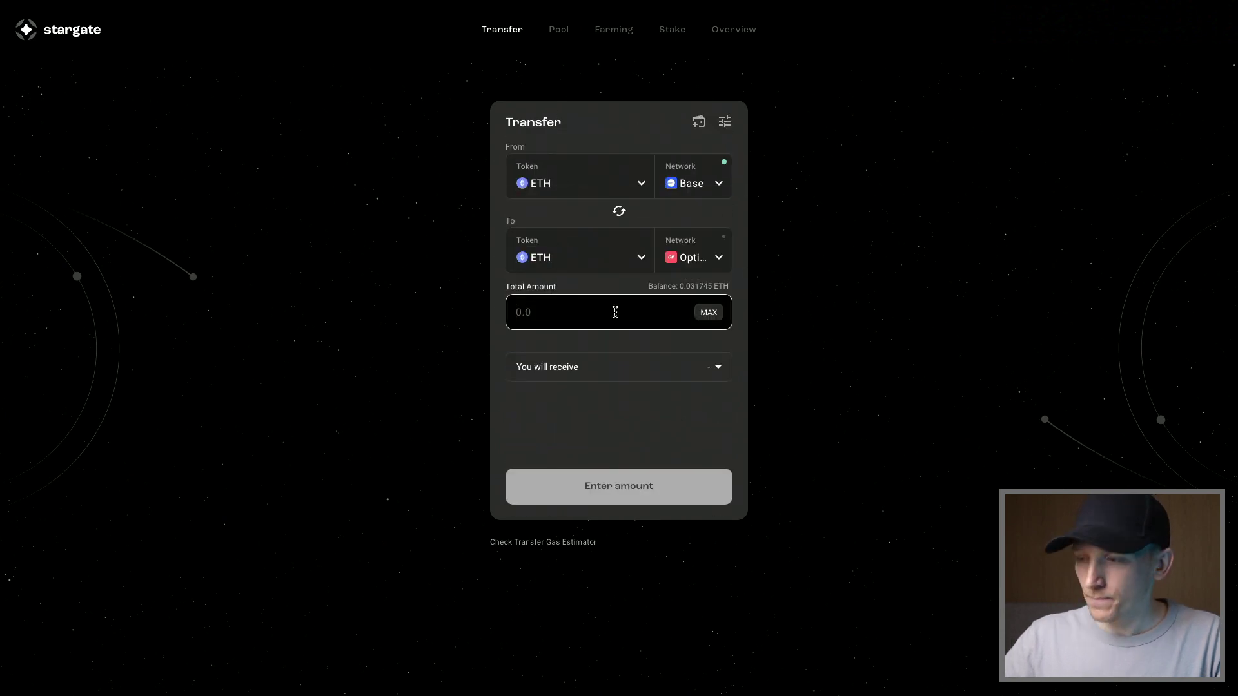
text(0.005)
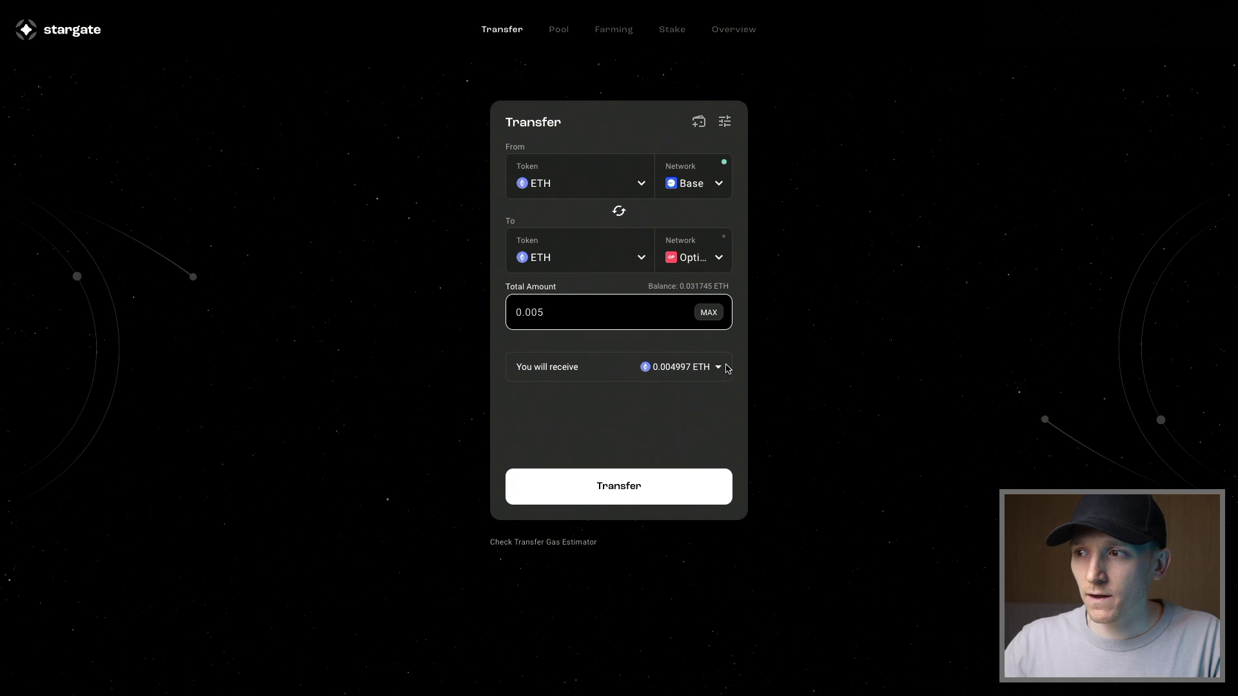
click(719, 367)
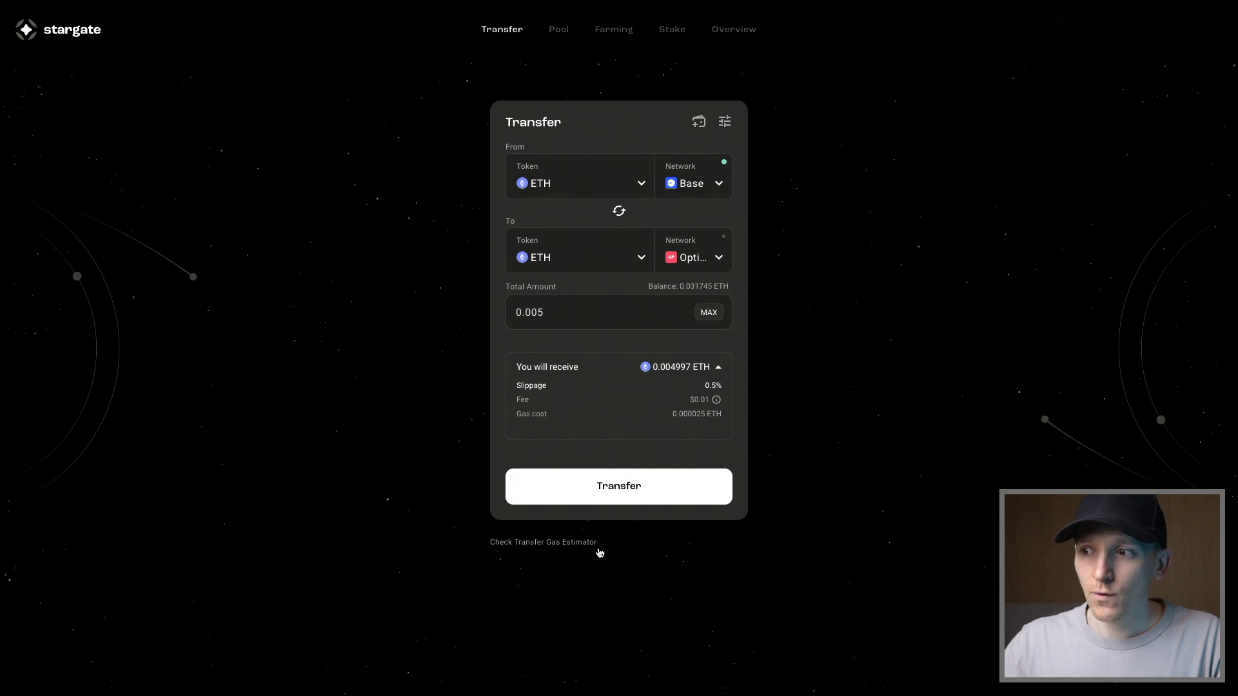
Step: Submit the 0.005 ETH transfer and review the MetaMask confirmation request
click(630, 492)
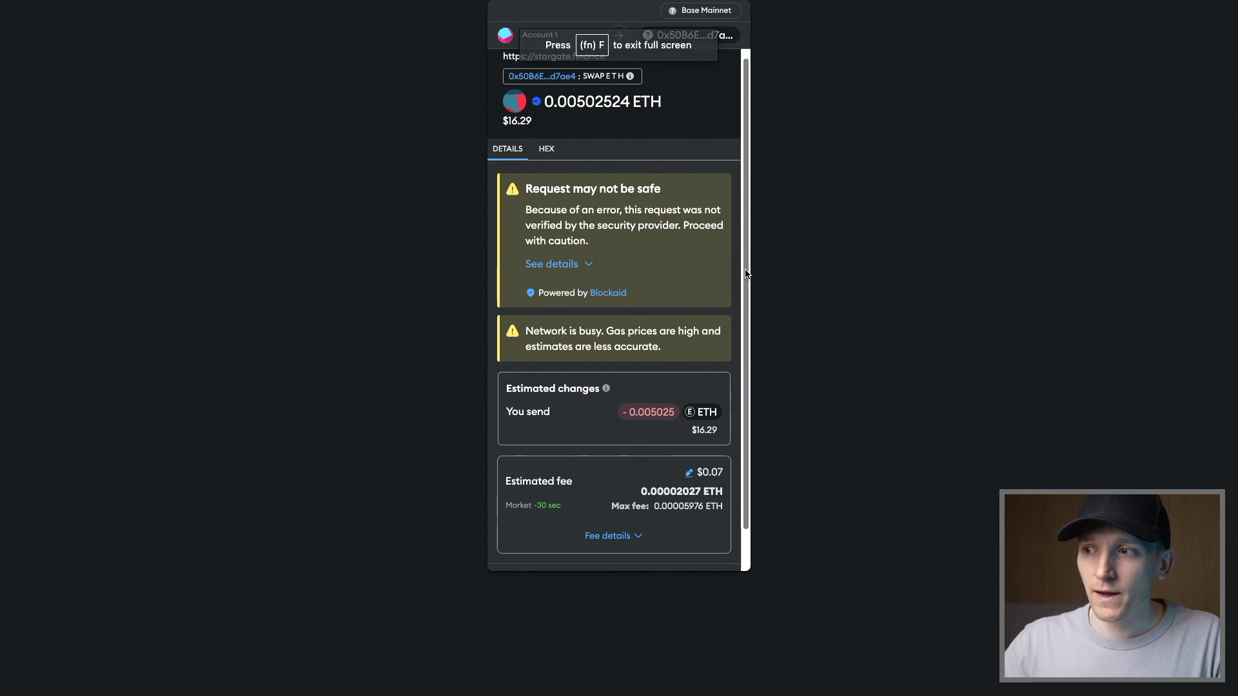
scroll(745, 303, down, 2)
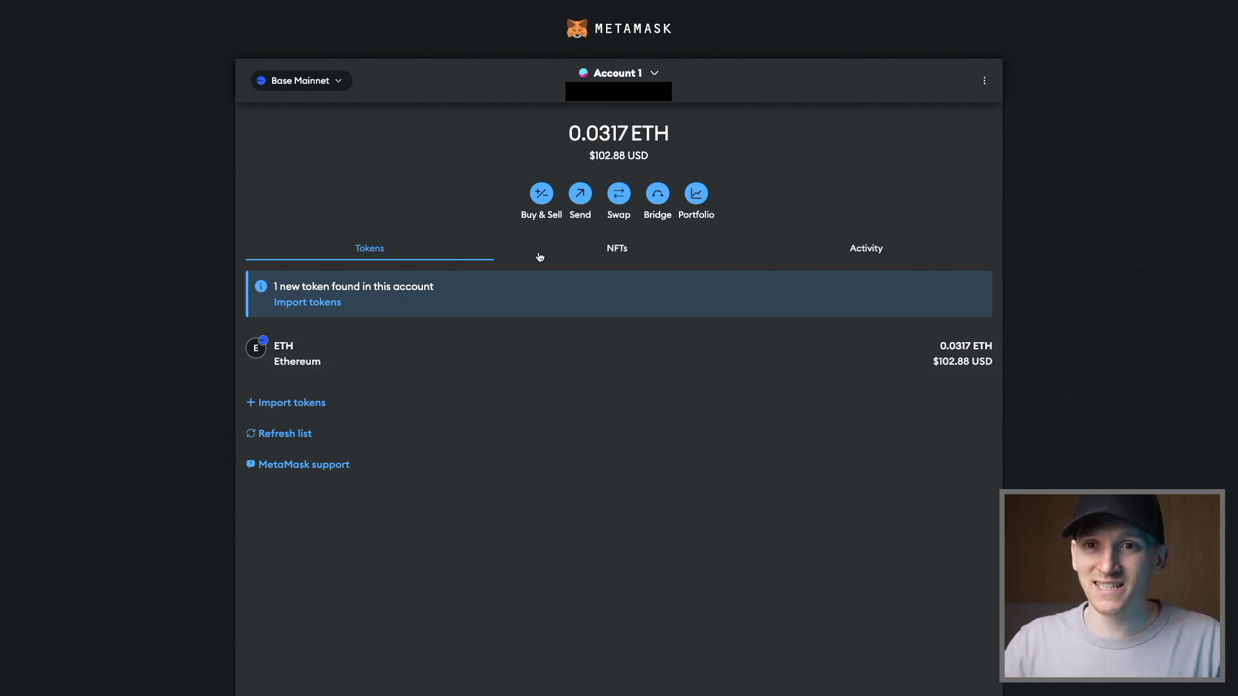
click(584, 201)
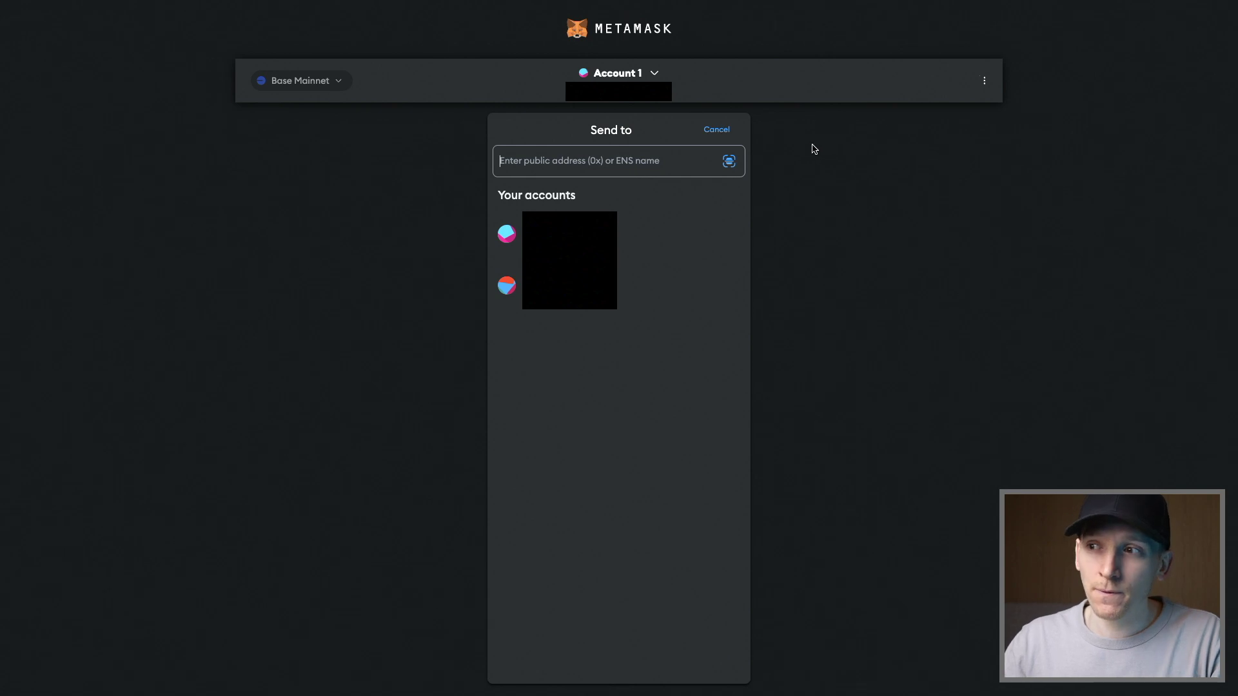
click(721, 131)
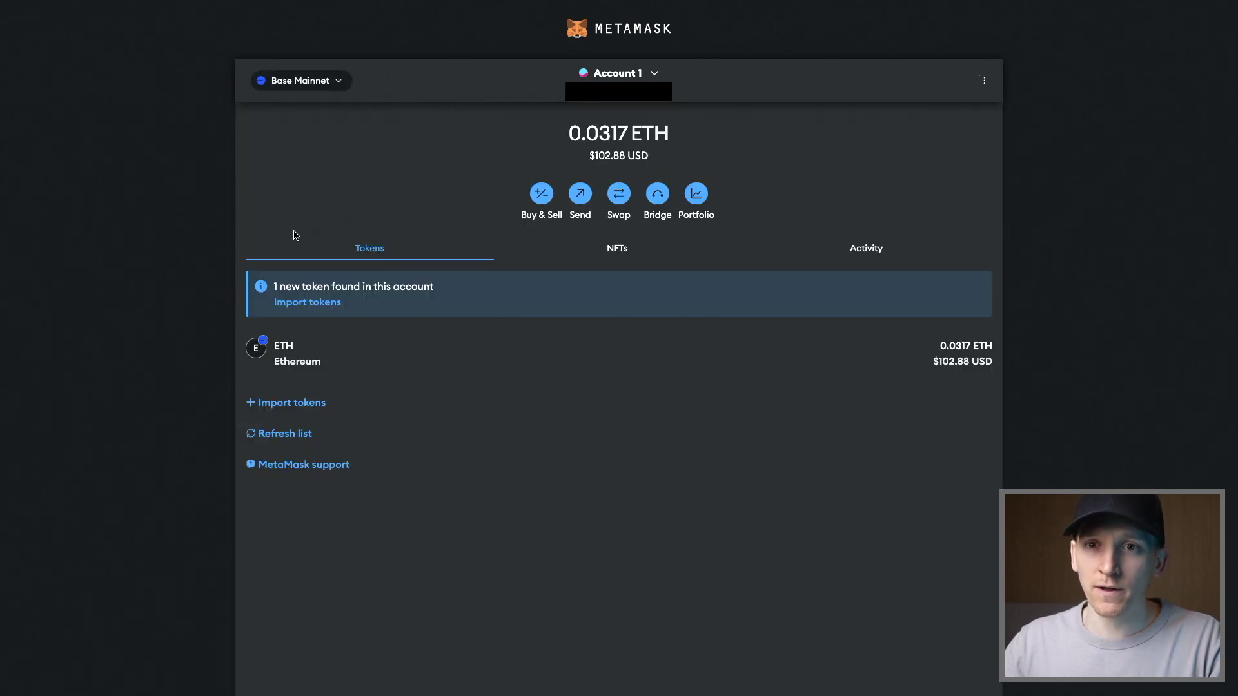